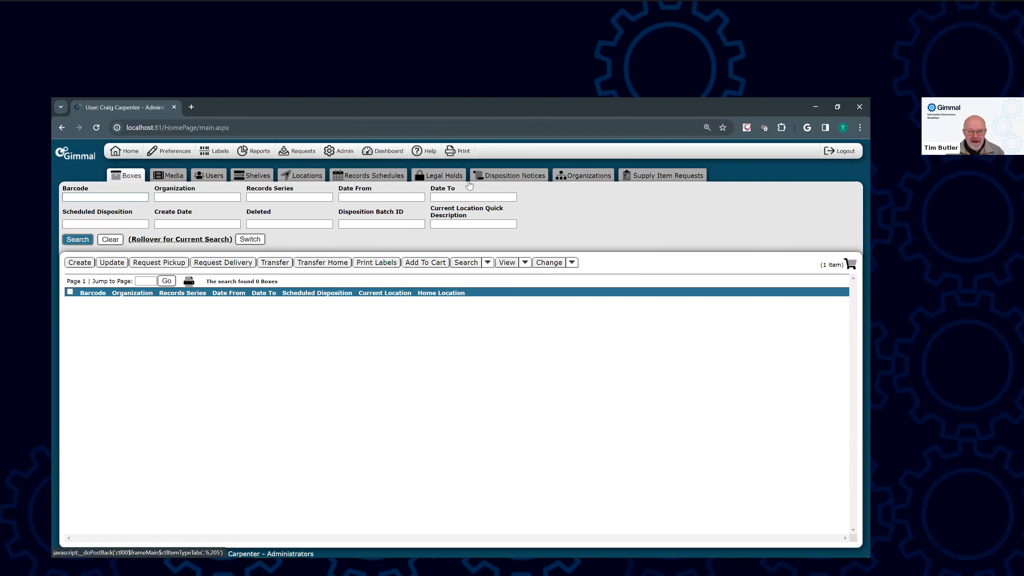
Open the List Values administration page and look through the lists that can be modified
{"action": "left_click", "coordinate": [344, 156]}
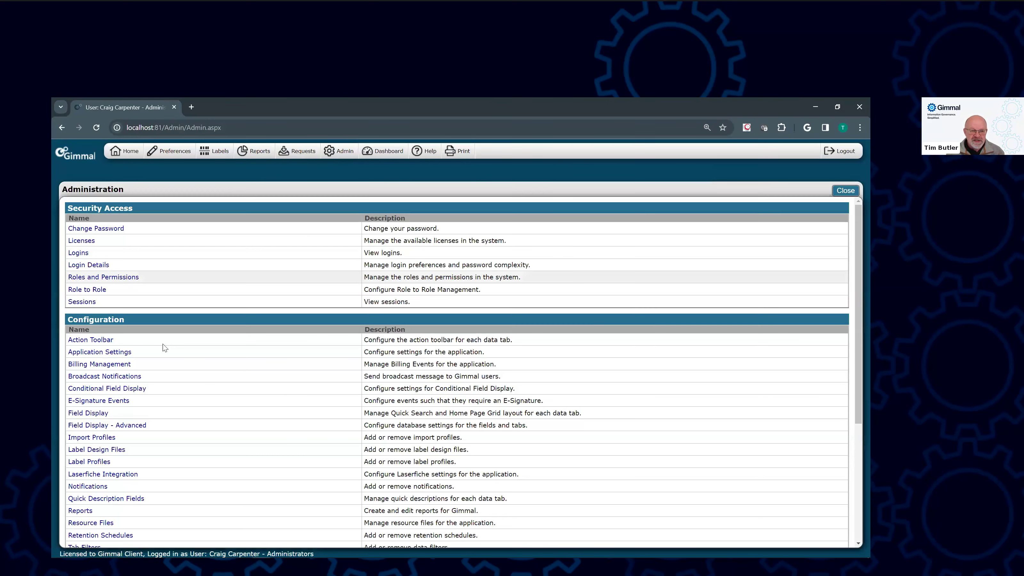
{"action": "scroll", "coordinate": [128, 400], "scroll_direction": "down", "scroll_amount": 5}
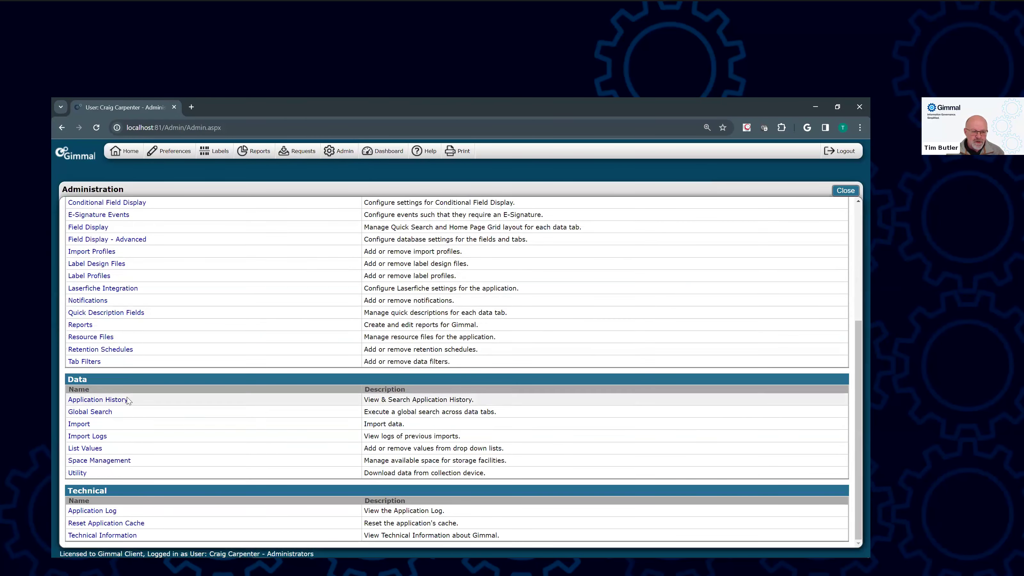
{"action": "left_click", "coordinate": [85, 448]}
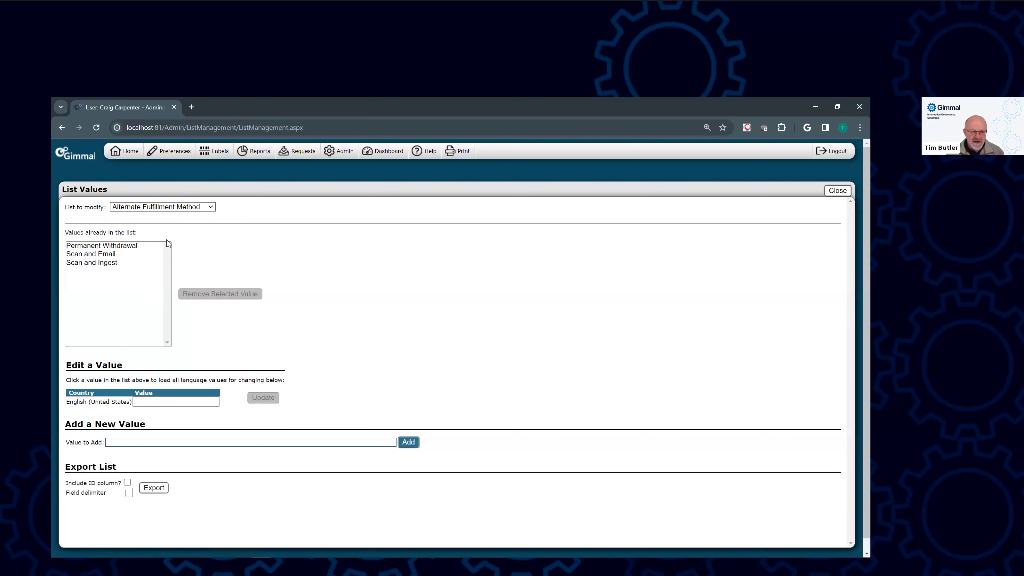
{"action": "left_click", "coordinate": [166, 207]}
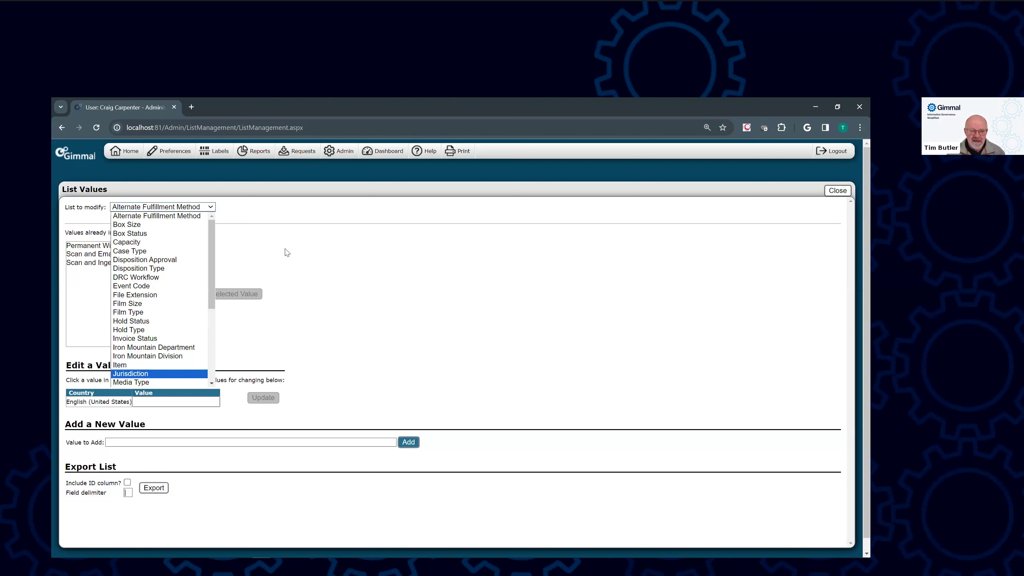
{"action": "left_click", "coordinate": [391, 291]}
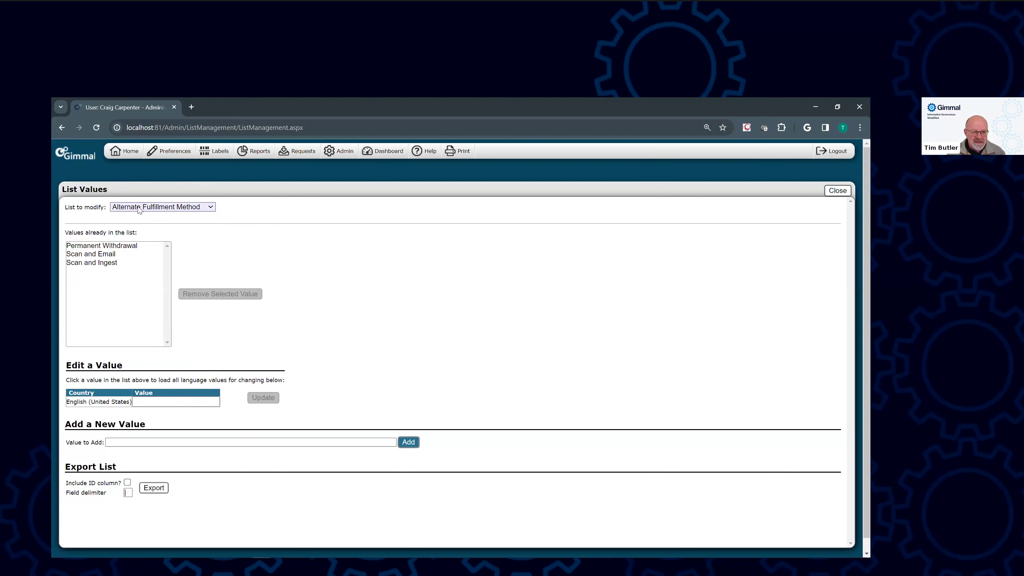
Return to the home page and display the Organizations records
{"action": "left_click", "coordinate": [131, 158]}
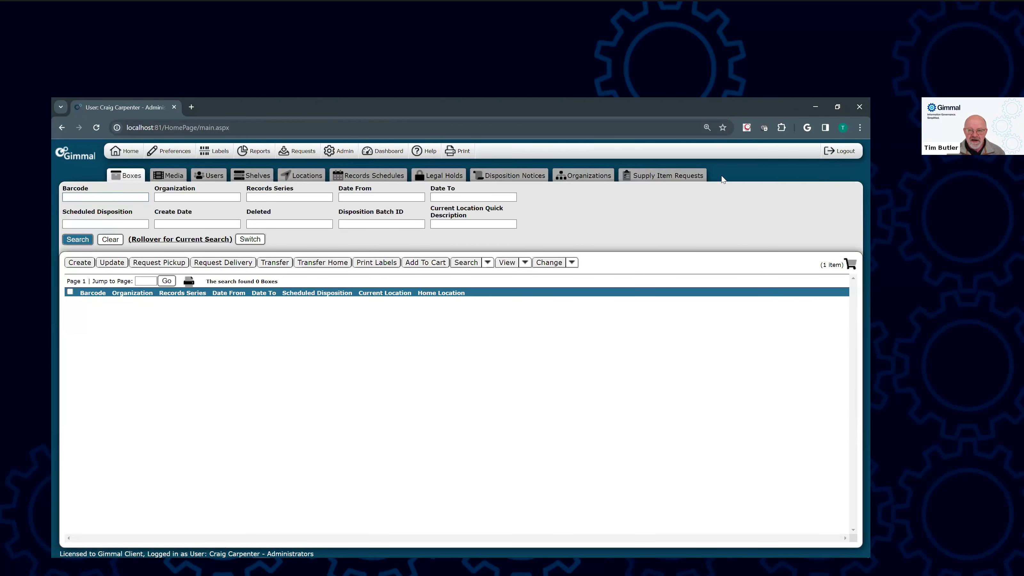
{"action": "left_click", "coordinate": [587, 178]}
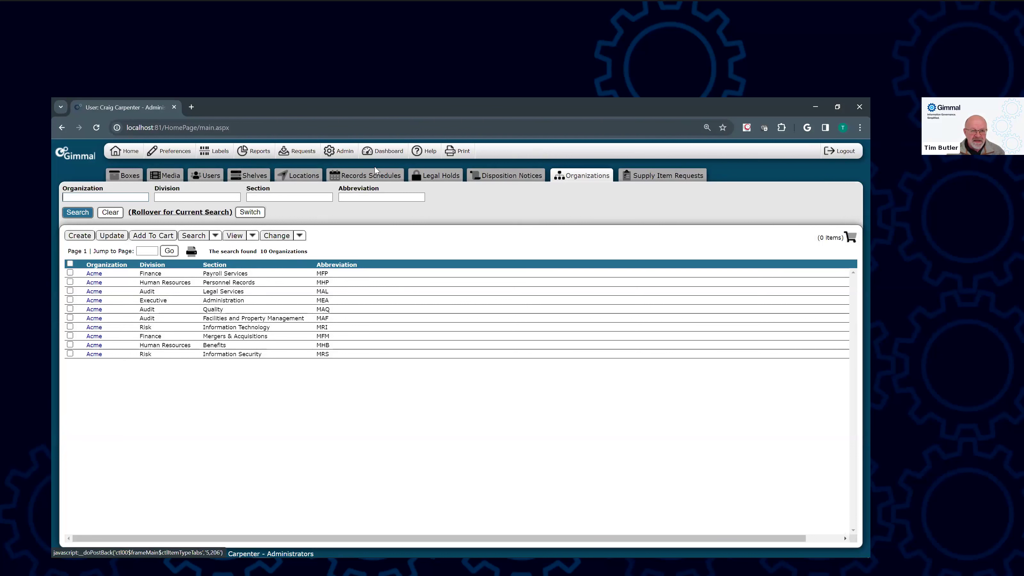
Go back to the List Values administration page, load the Box Size list and view the details of its value 2
{"action": "left_click", "coordinate": [339, 154]}
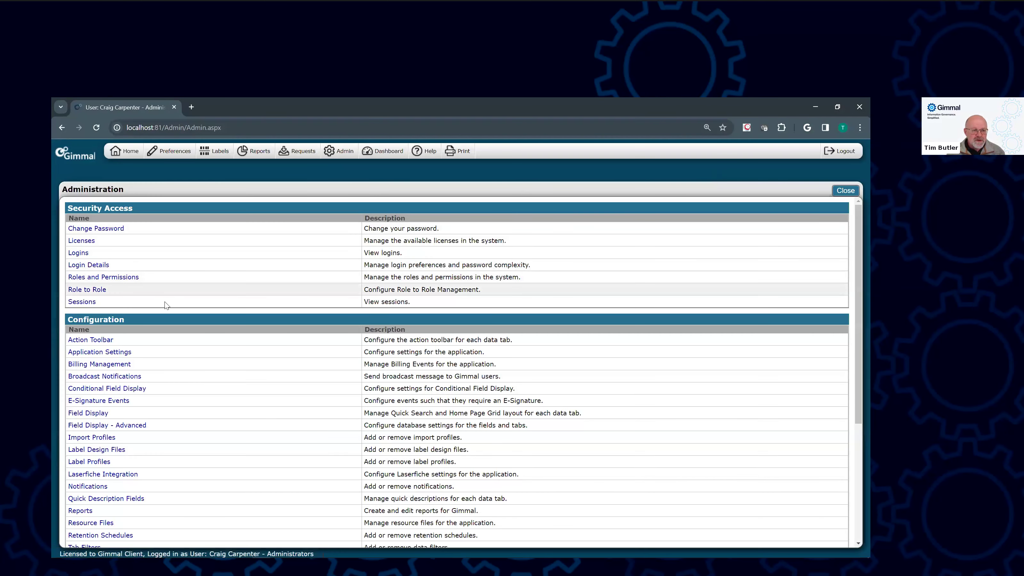
{"action": "scroll", "coordinate": [156, 319], "scroll_direction": "down", "scroll_amount": 5}
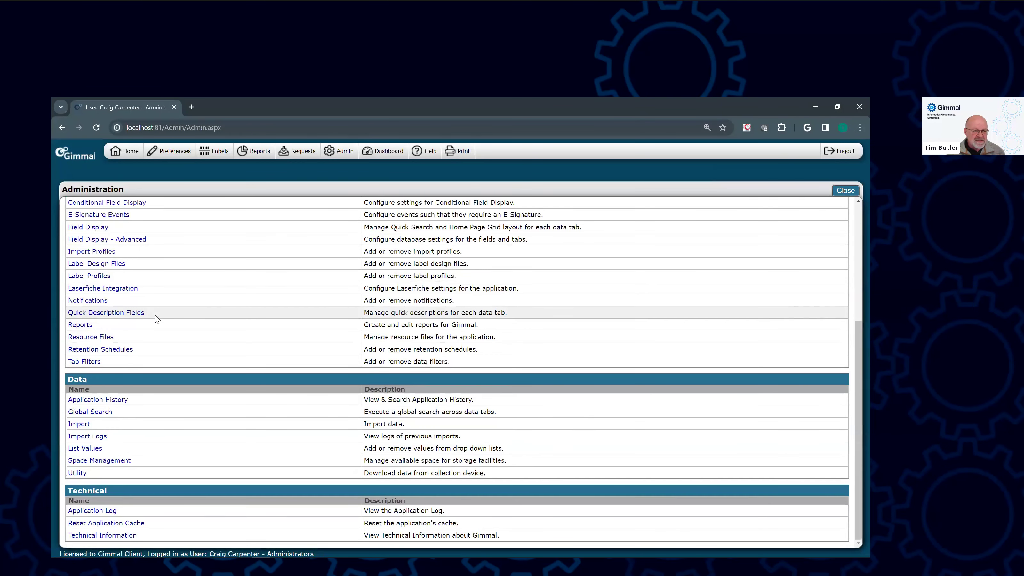
{"action": "left_click", "coordinate": [92, 451]}
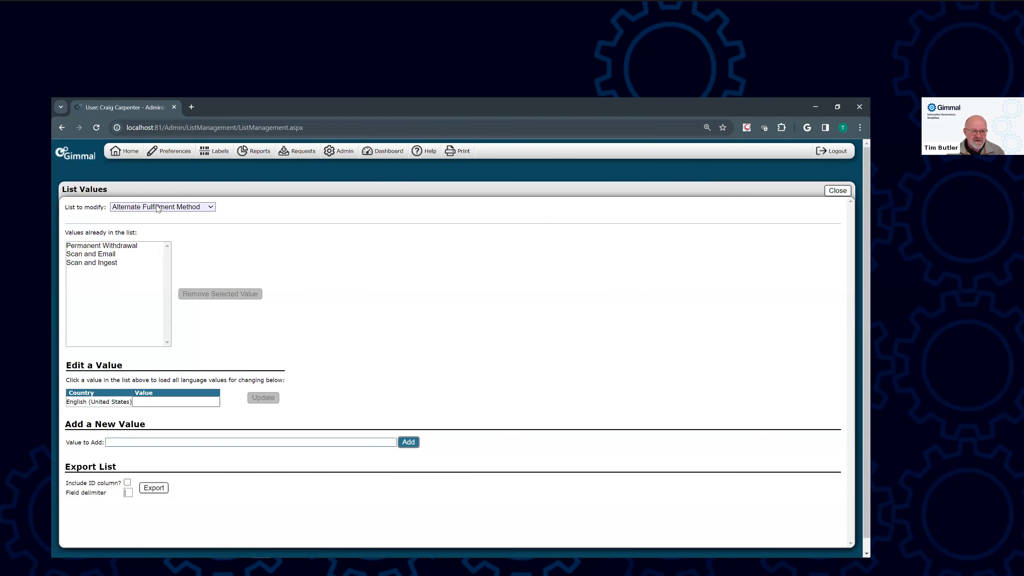
{"action": "left_click", "coordinate": [158, 208]}
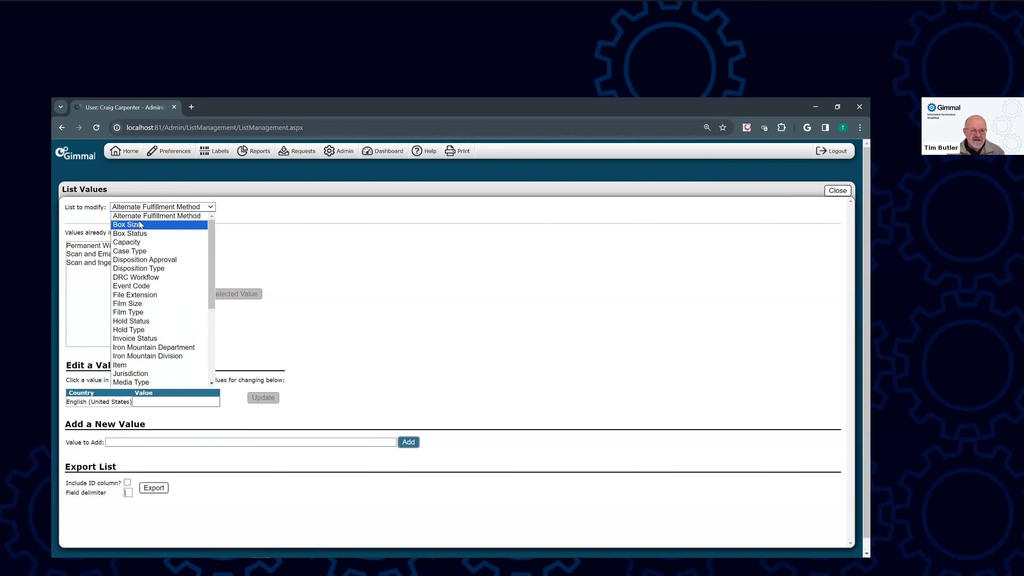
{"action": "left_click", "coordinate": [150, 224]}
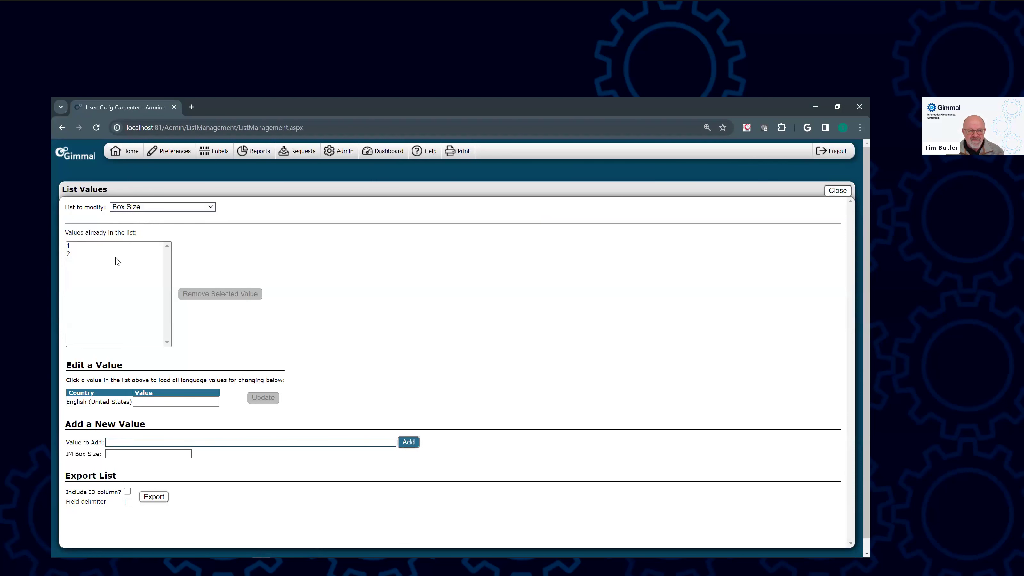
{"action": "left_click", "coordinate": [69, 254]}
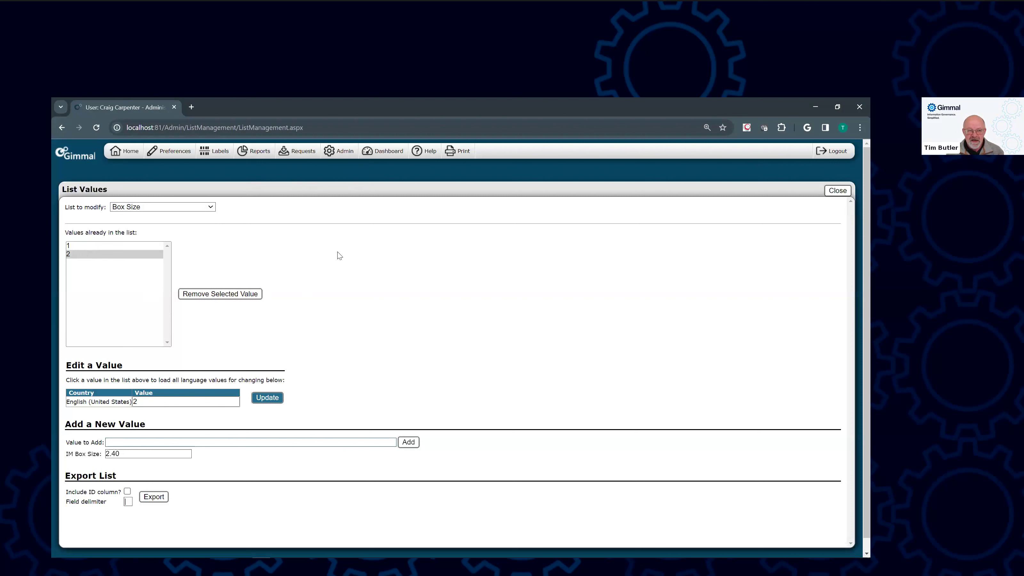
Open a blank box creation form from the Boxes records and examine its Organization, Status, Size and Media Type fields
{"action": "left_click", "coordinate": [126, 151]}
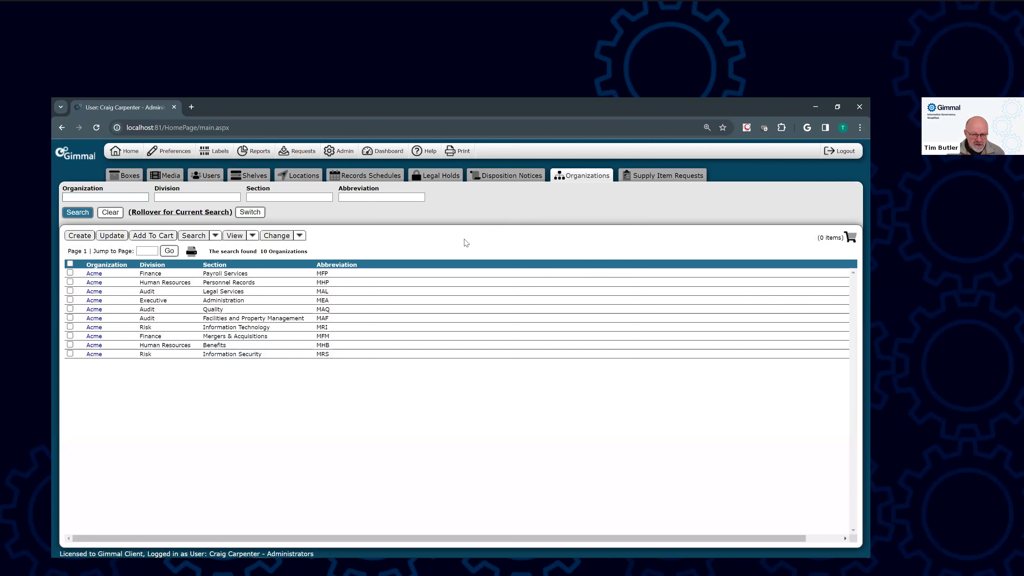
{"action": "left_click", "coordinate": [126, 178]}
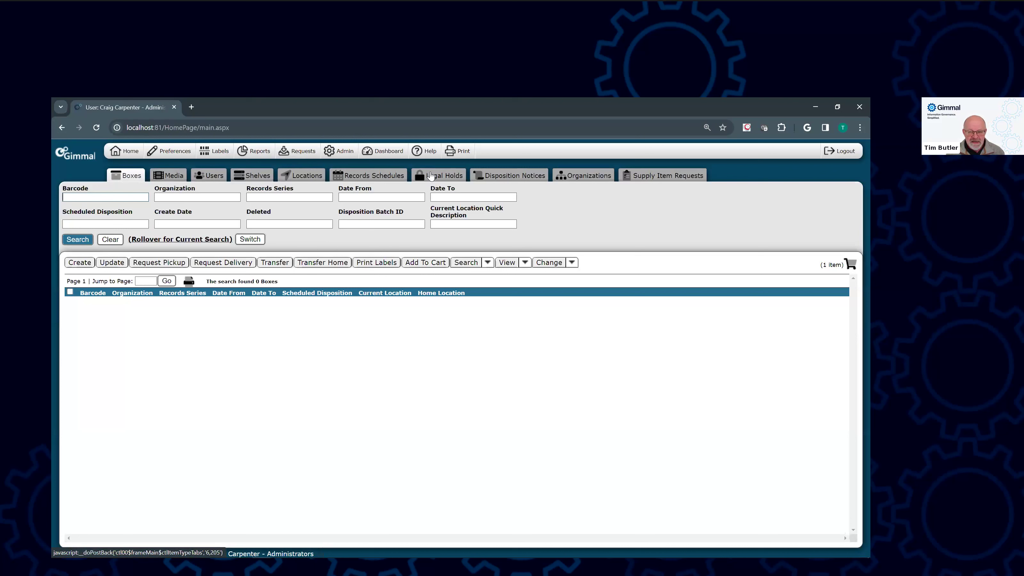
{"action": "left_click", "coordinate": [80, 263]}
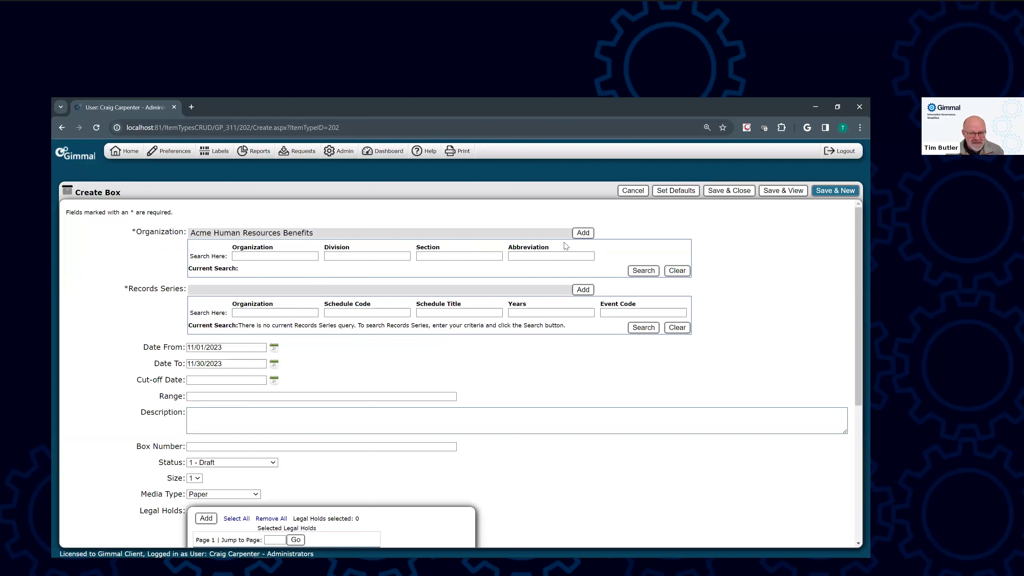
{"action": "double_click", "coordinate": [155, 233]}
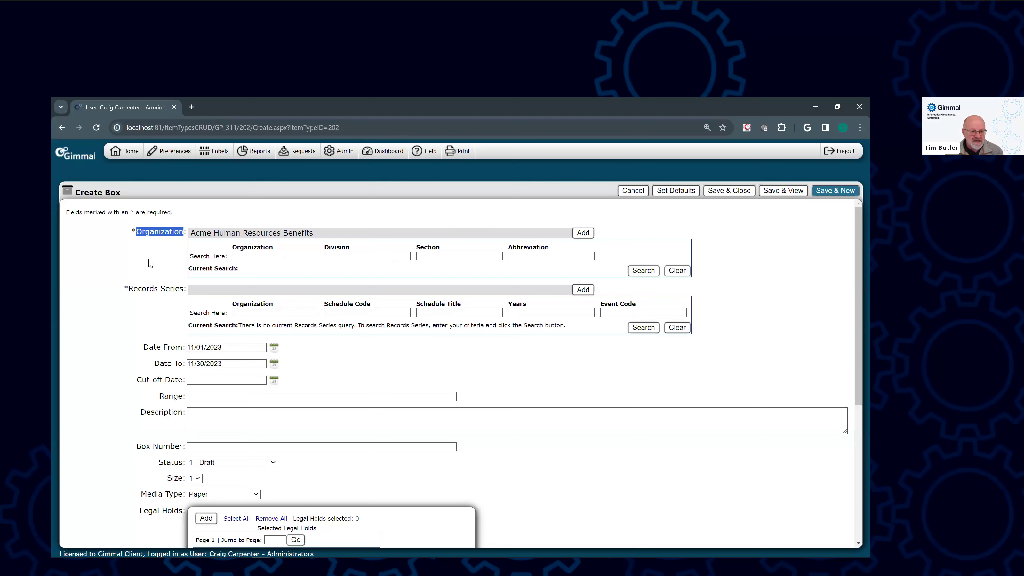
{"action": "scroll", "coordinate": [150, 263], "scroll_direction": "down", "scroll_amount": 2}
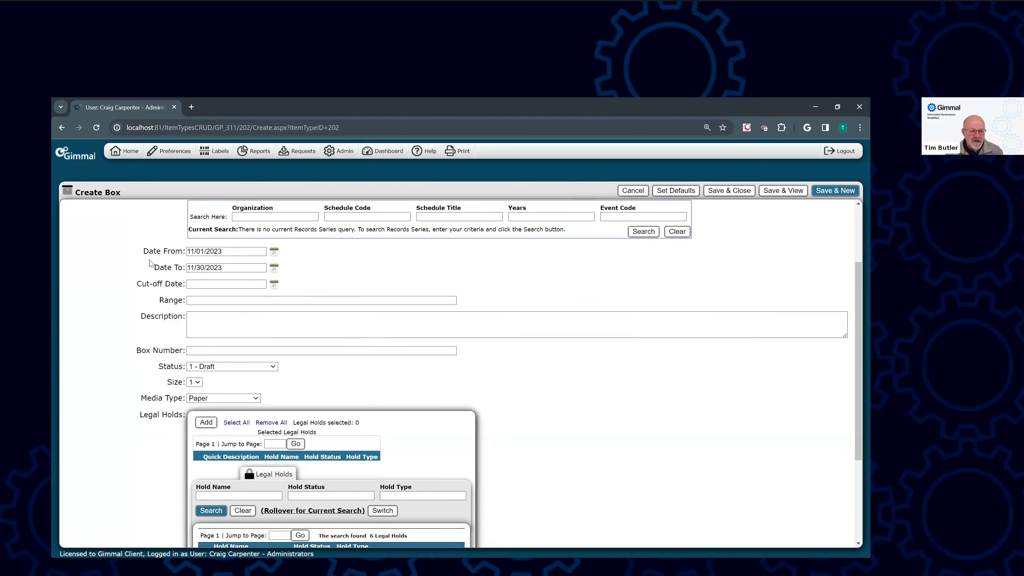
{"action": "double_click", "coordinate": [174, 366]}
{"action": "double_click", "coordinate": [174, 382]}
{"action": "double_click", "coordinate": [173, 398]}
View the available options for the new box's Status, Size and Media Type without changing them
{"action": "left_click", "coordinate": [228, 366]}
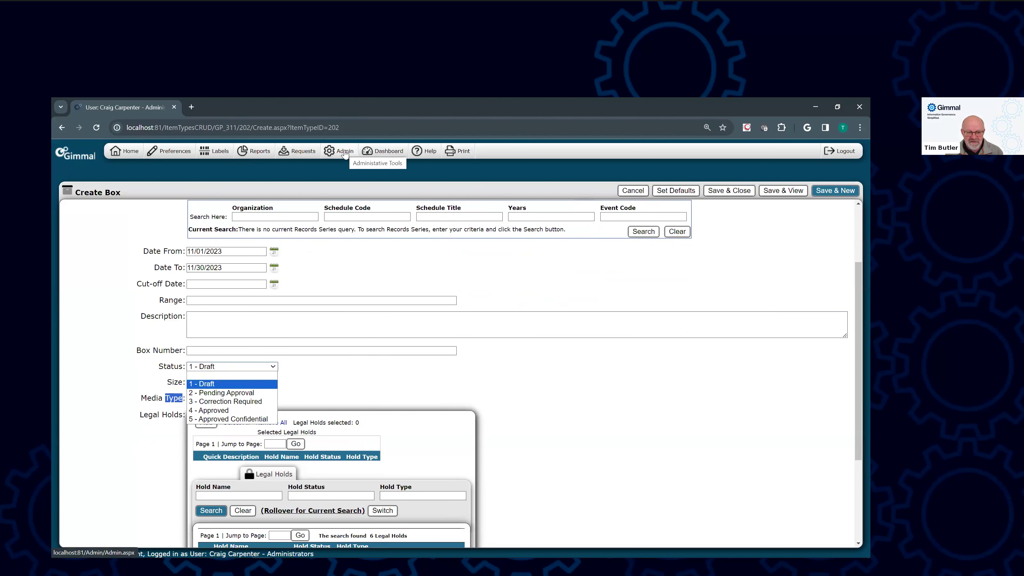
{"action": "left_click", "coordinate": [537, 371]}
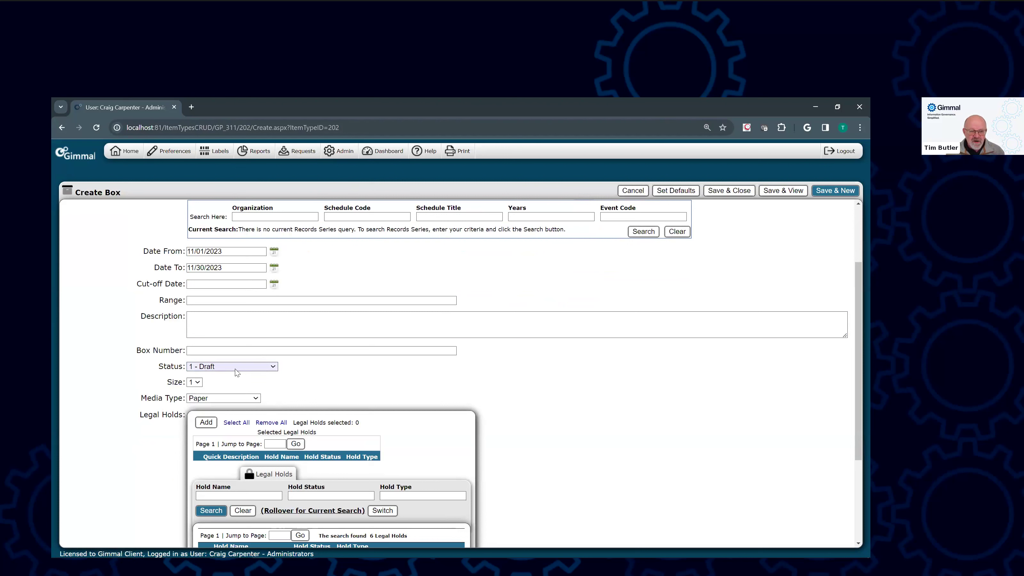
{"action": "left_click", "coordinate": [201, 383]}
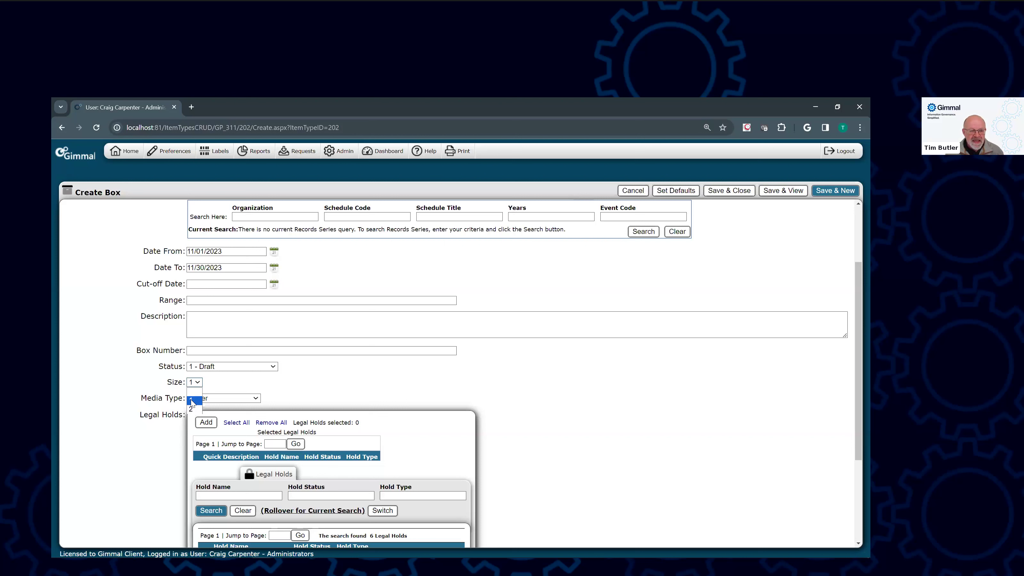
{"action": "left_click", "coordinate": [197, 383]}
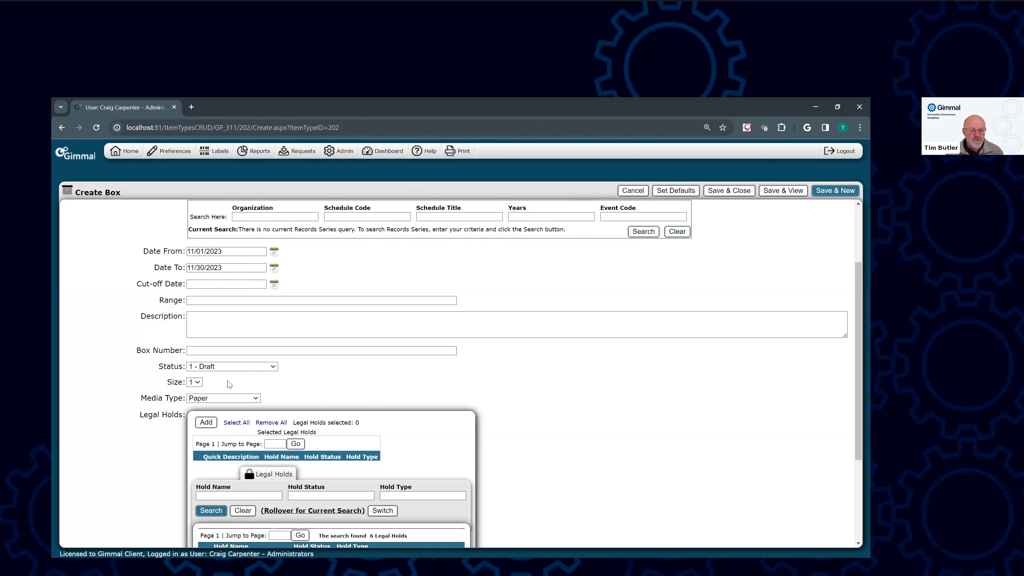
{"action": "left_click", "coordinate": [210, 399]}
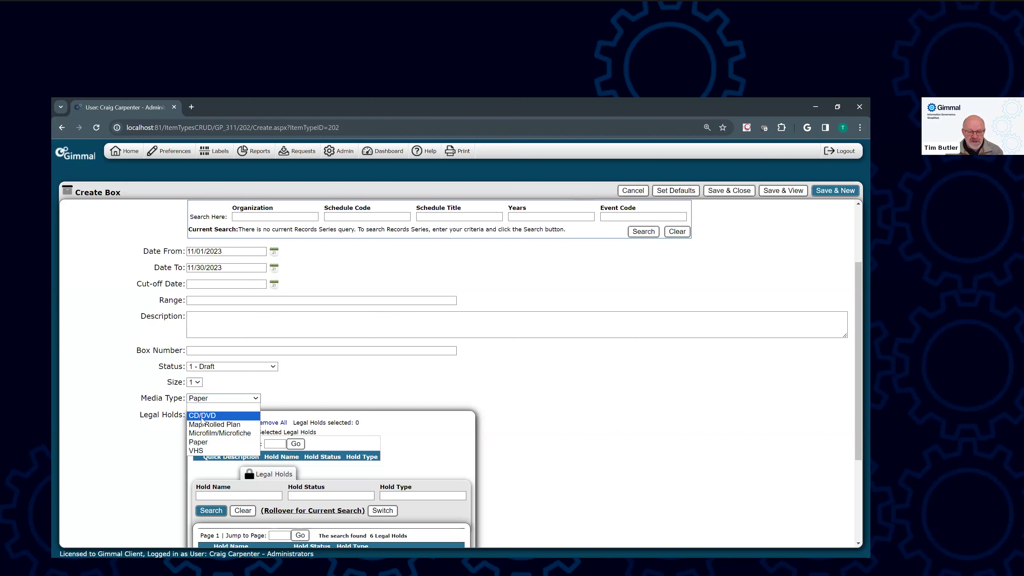
{"action": "left_click", "coordinate": [305, 390]}
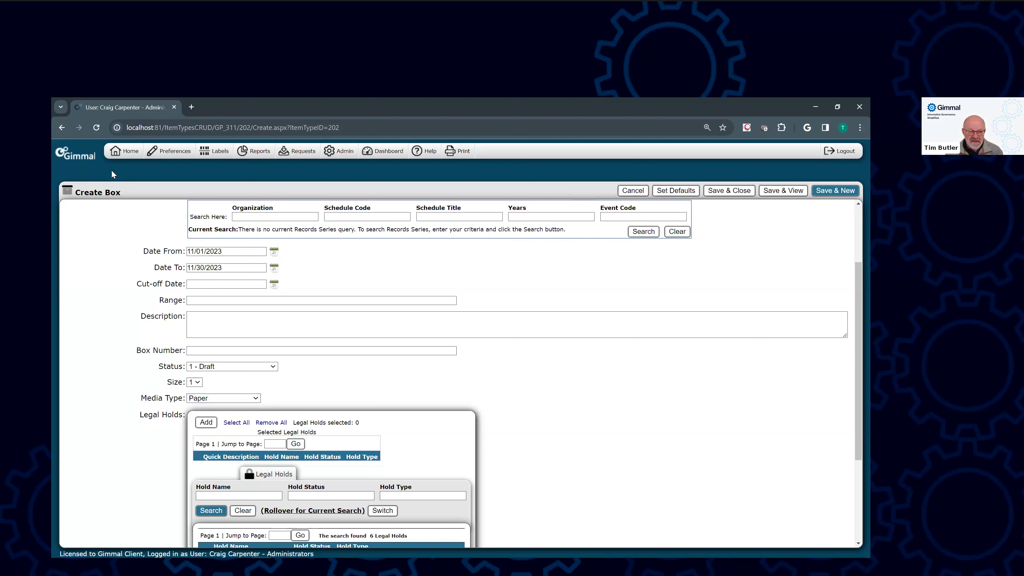
Leave the box form, start a new supply item request, and check its Item field and the Quantity options before choosing an item
{"action": "left_click", "coordinate": [133, 156]}
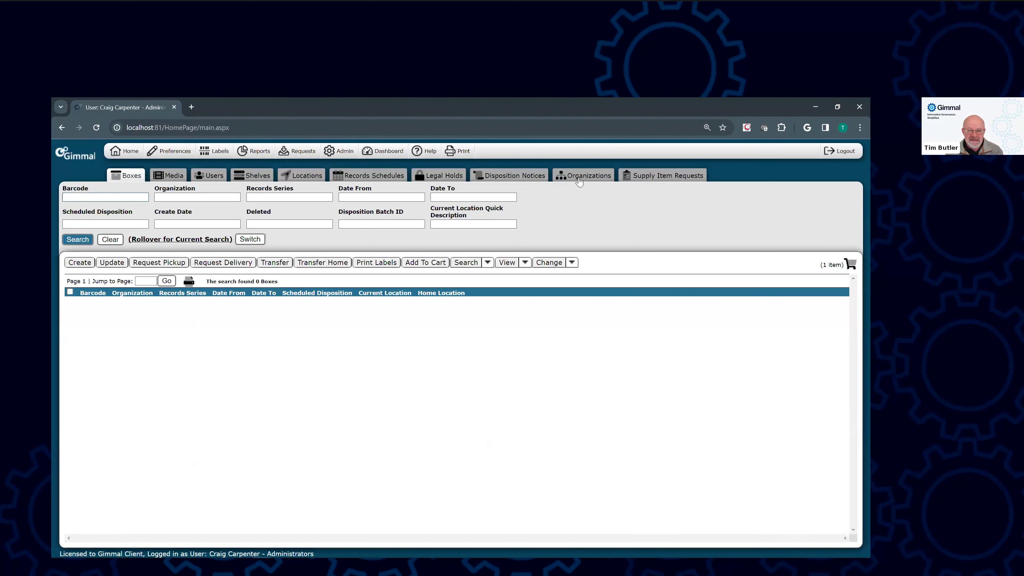
{"action": "left_click", "coordinate": [646, 182]}
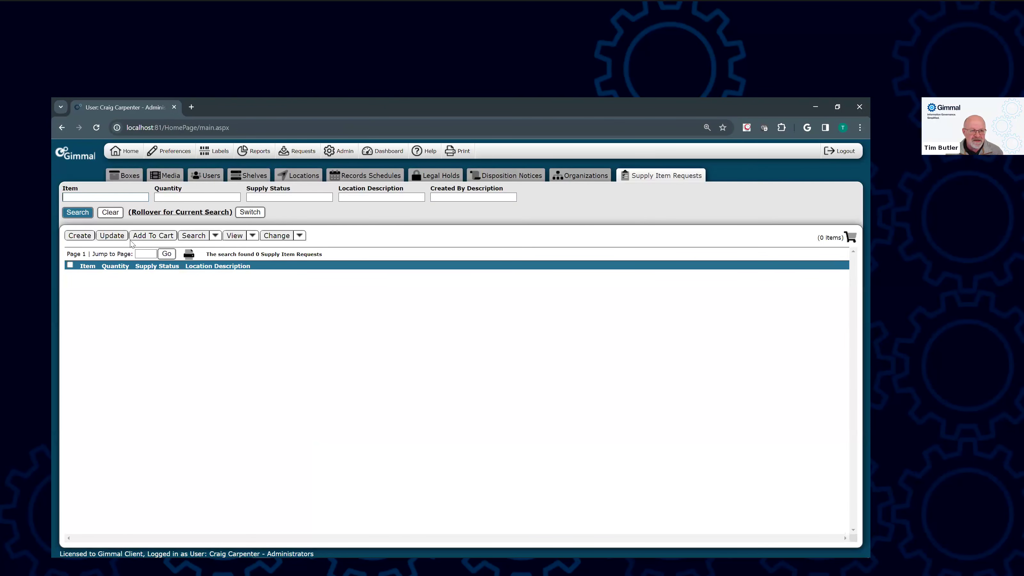
{"action": "left_click", "coordinate": [78, 237]}
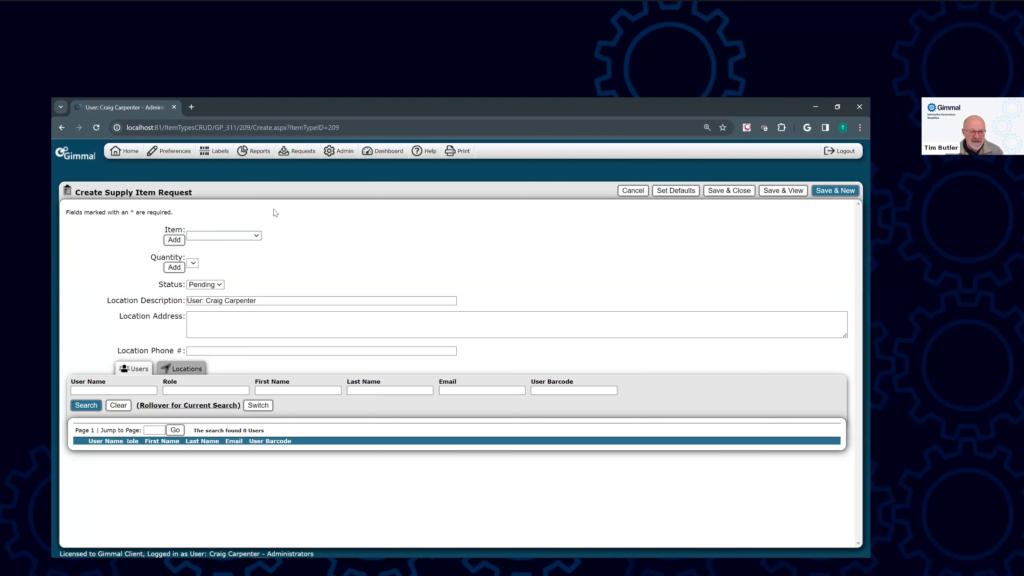
{"action": "double_click", "coordinate": [174, 229]}
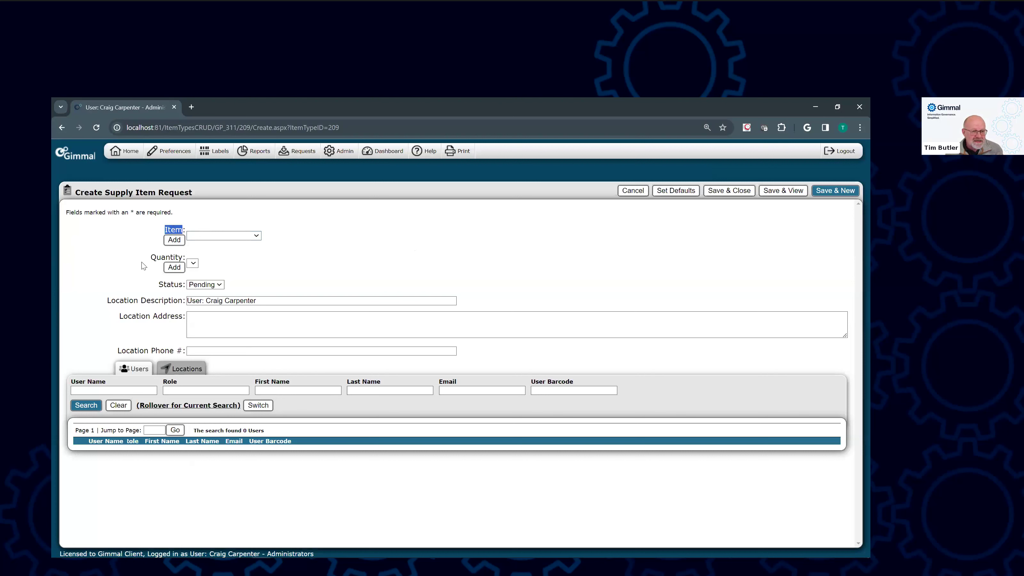
{"action": "double_click", "coordinate": [160, 259]}
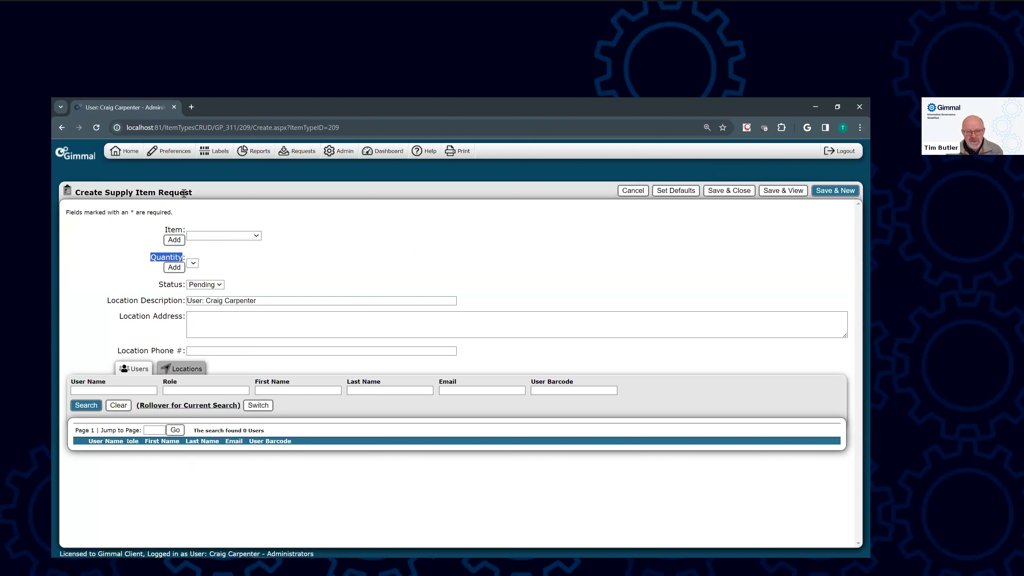
{"action": "left_click", "coordinate": [194, 264]}
{"action": "left_click", "coordinate": [194, 265]}
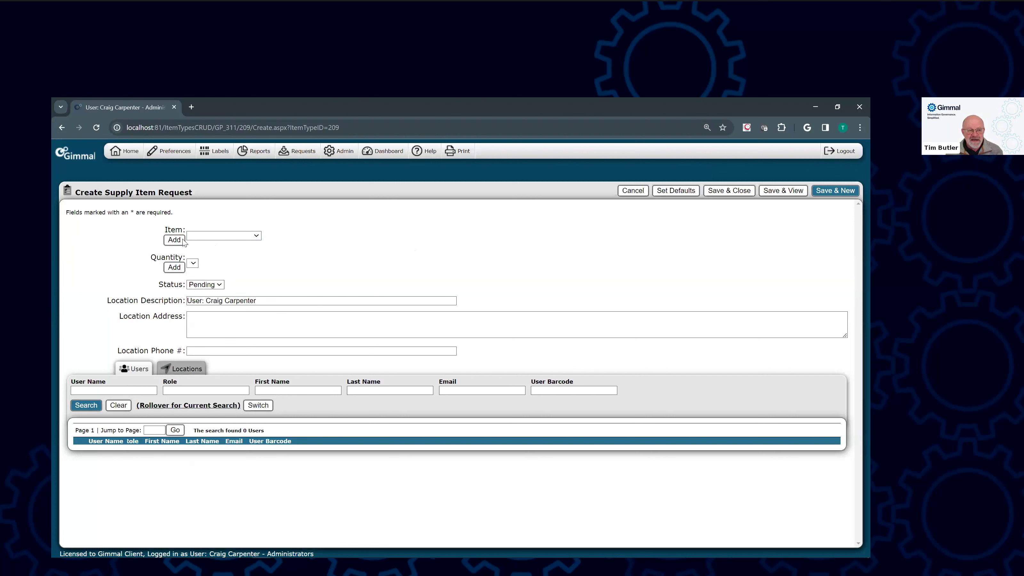
Set the supply request's item to Boxes and view the quantities offered for it
{"action": "left_click", "coordinate": [225, 238]}
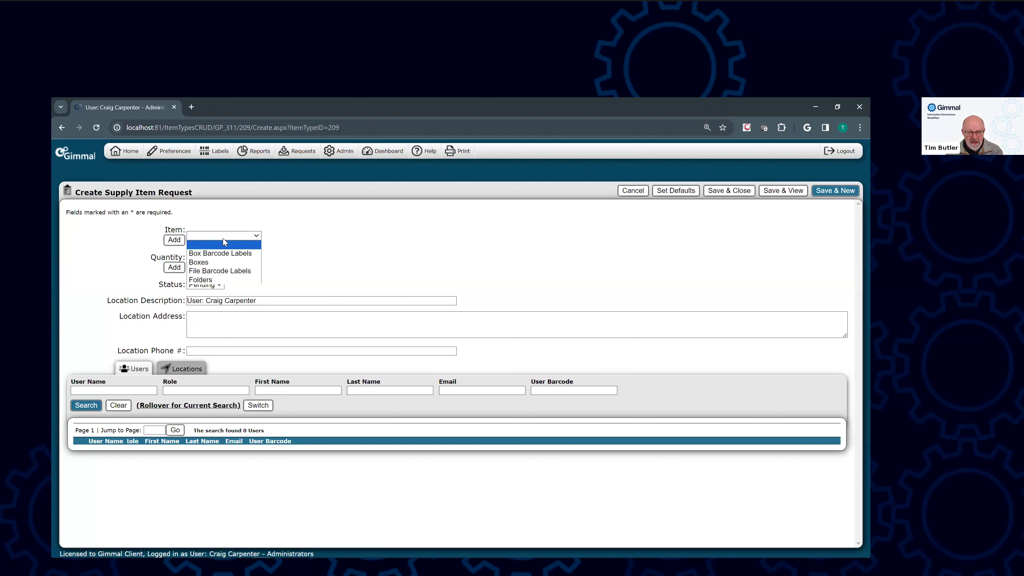
{"action": "left_click", "coordinate": [206, 263]}
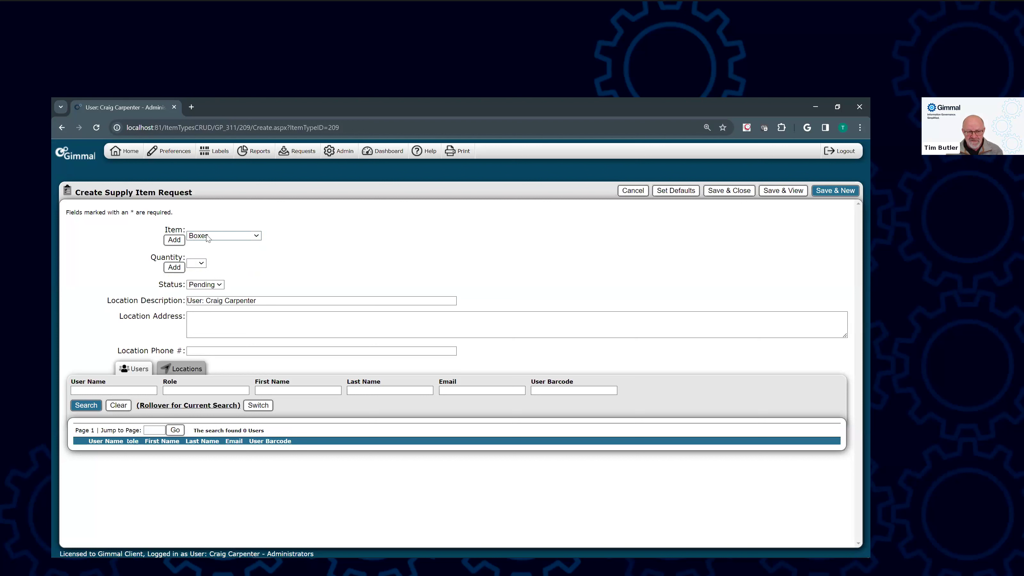
{"action": "left_click", "coordinate": [202, 264]}
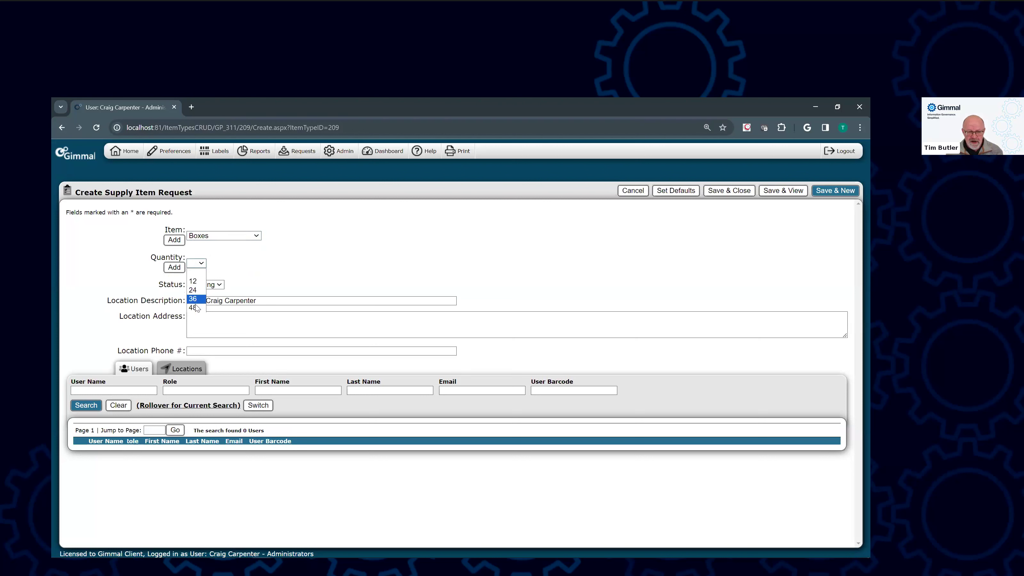
{"action": "left_click", "coordinate": [270, 261]}
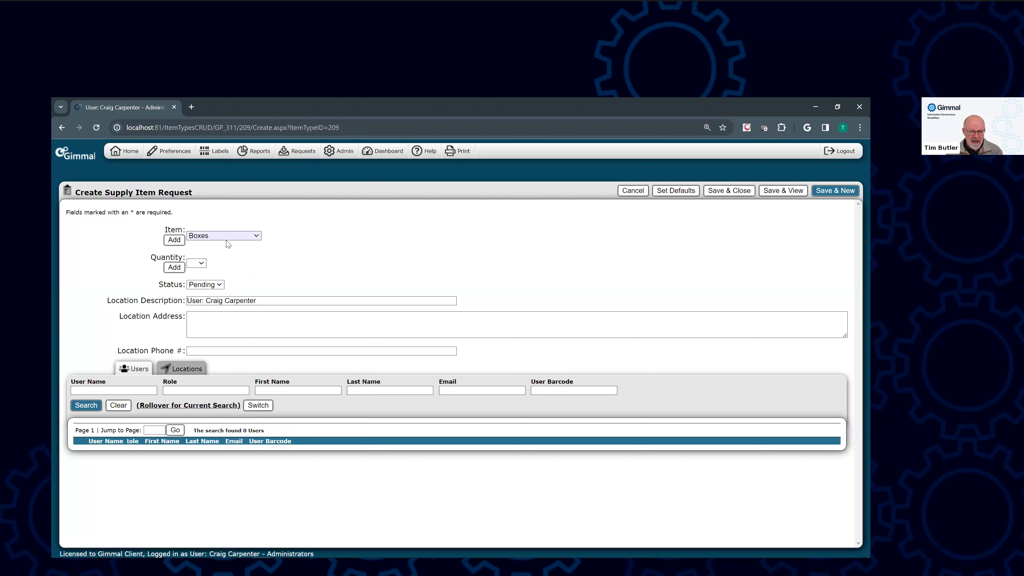
{"action": "left_click", "coordinate": [196, 263]}
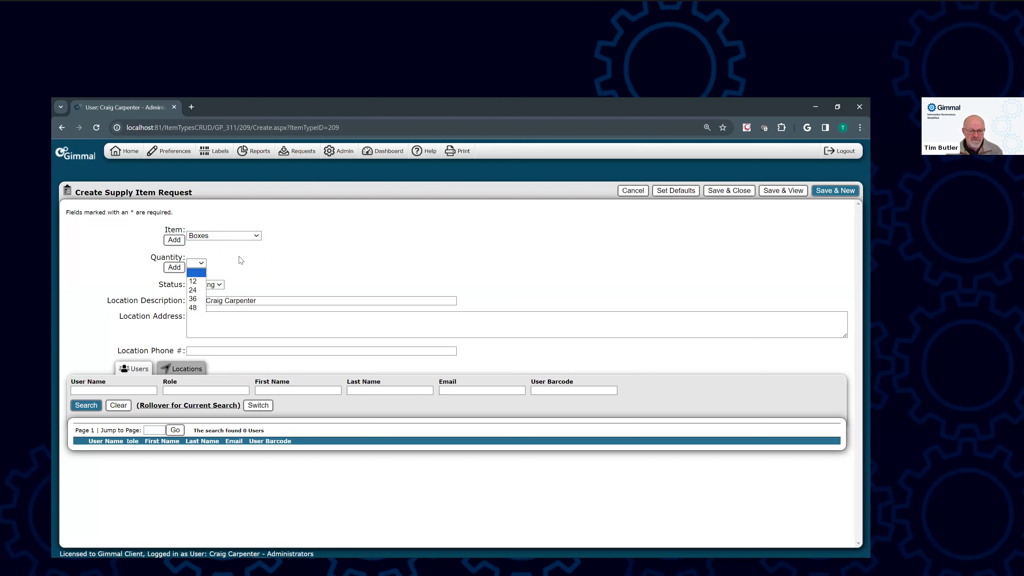
Change the supply request's item to Folders and view the quantities offered for it without choosing one
{"action": "left_click", "coordinate": [229, 238]}
{"action": "left_click", "coordinate": [221, 237]}
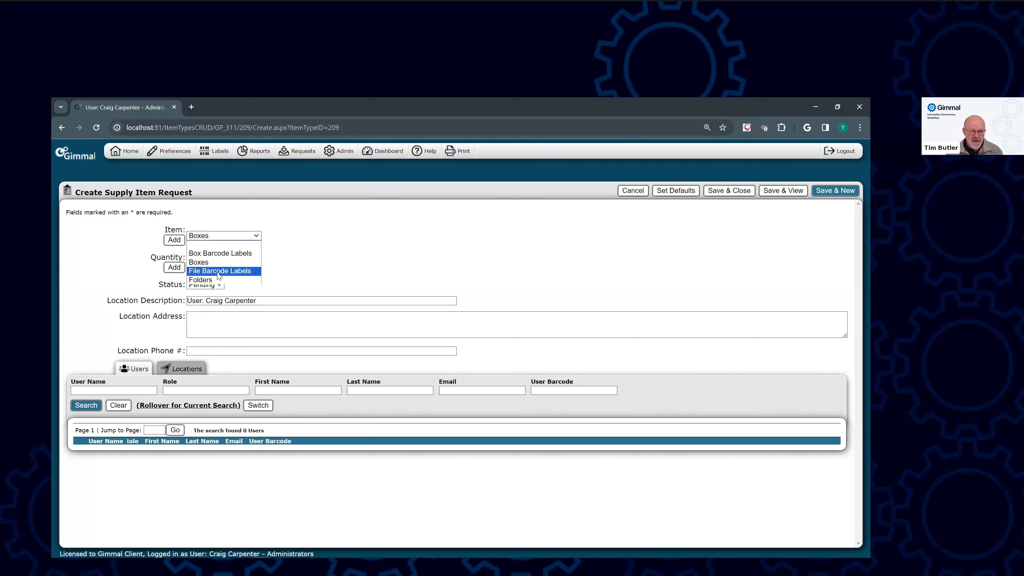
{"action": "left_click", "coordinate": [213, 280]}
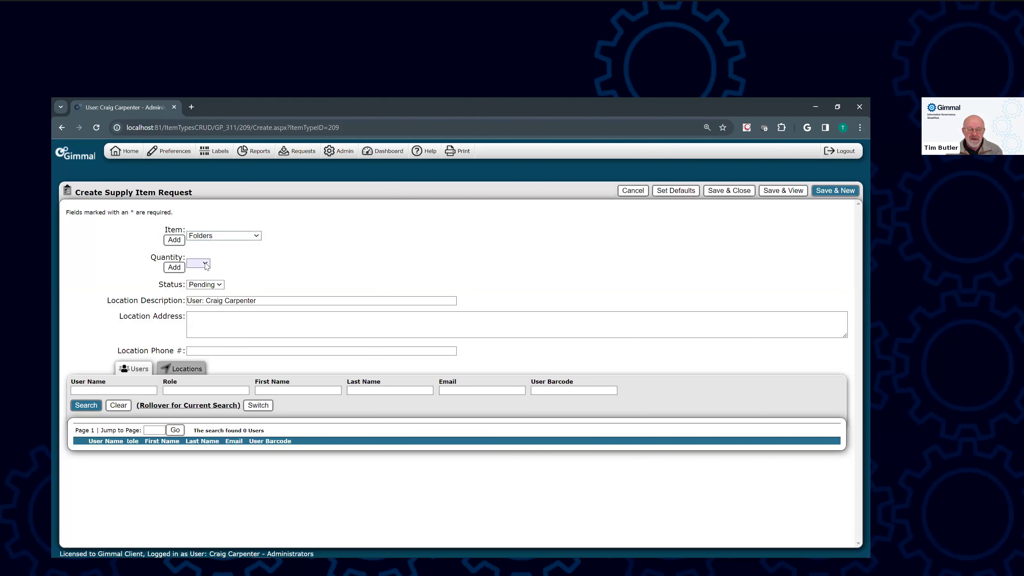
{"action": "left_click", "coordinate": [206, 264]}
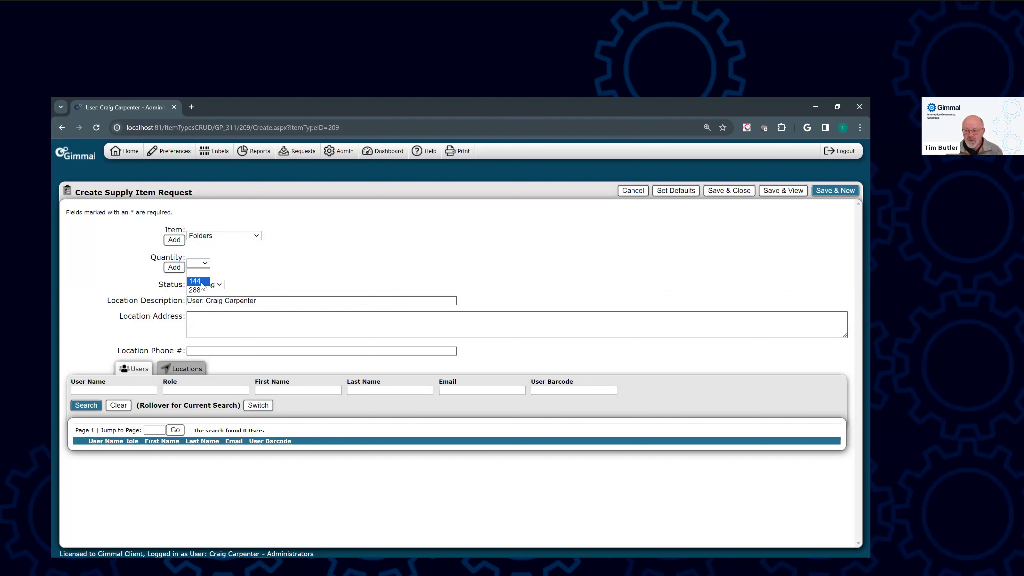
{"action": "left_click", "coordinate": [347, 254]}
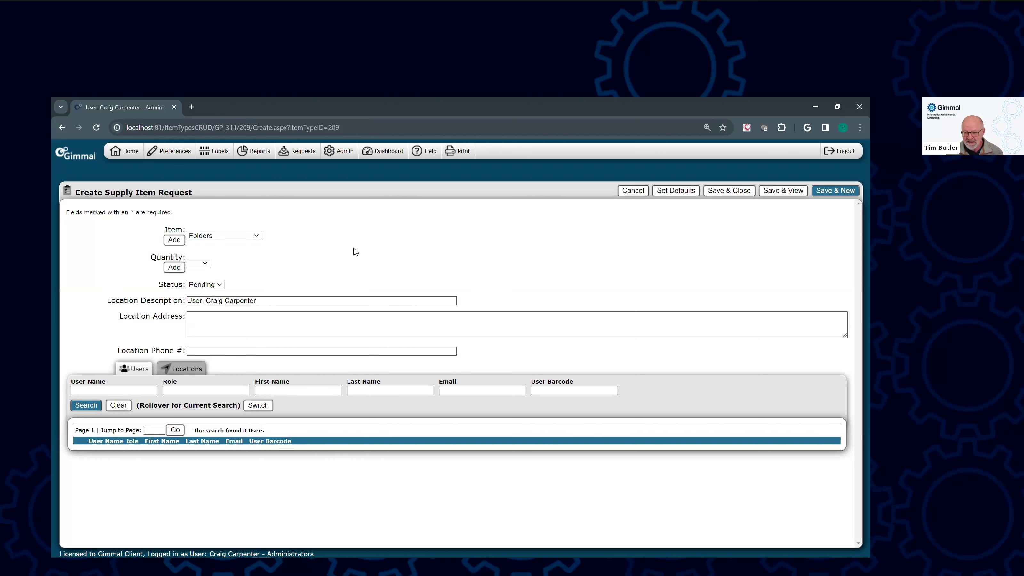
Leave the supply request, start a new media record, and set its Media Type to CD/DVD to examine the fields shown
{"action": "left_click", "coordinate": [130, 155]}
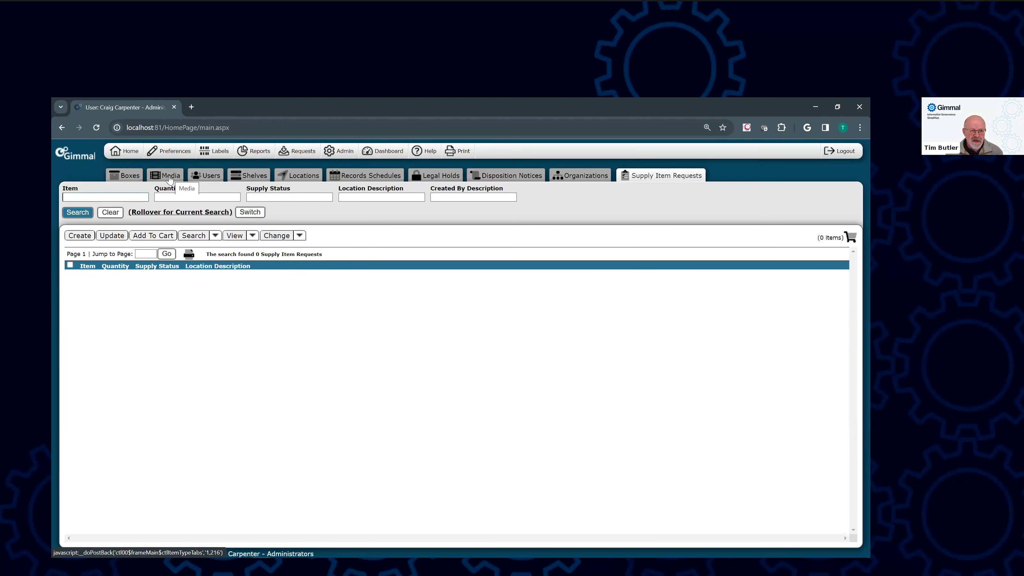
{"action": "left_click", "coordinate": [169, 177]}
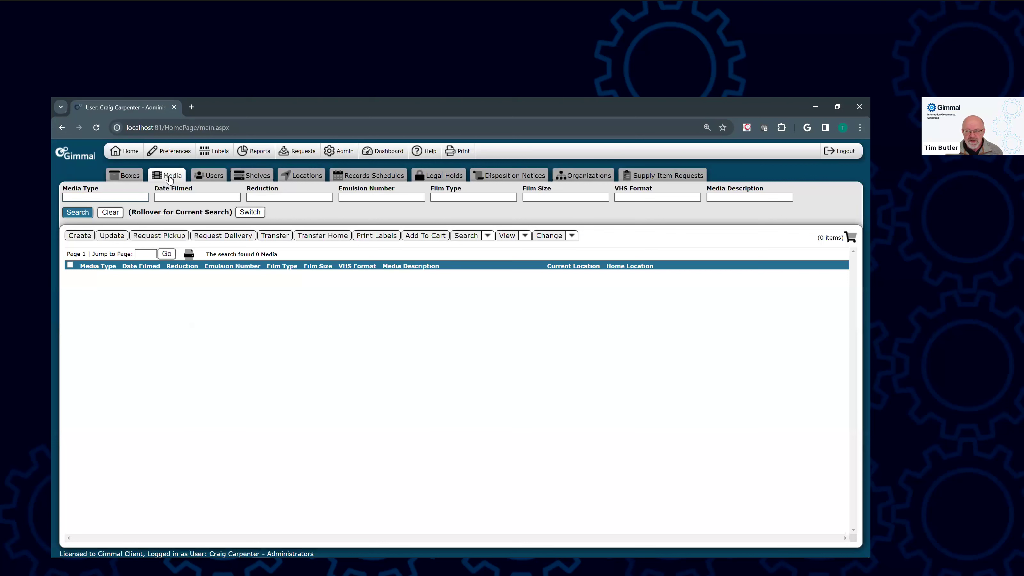
{"action": "left_click", "coordinate": [79, 237]}
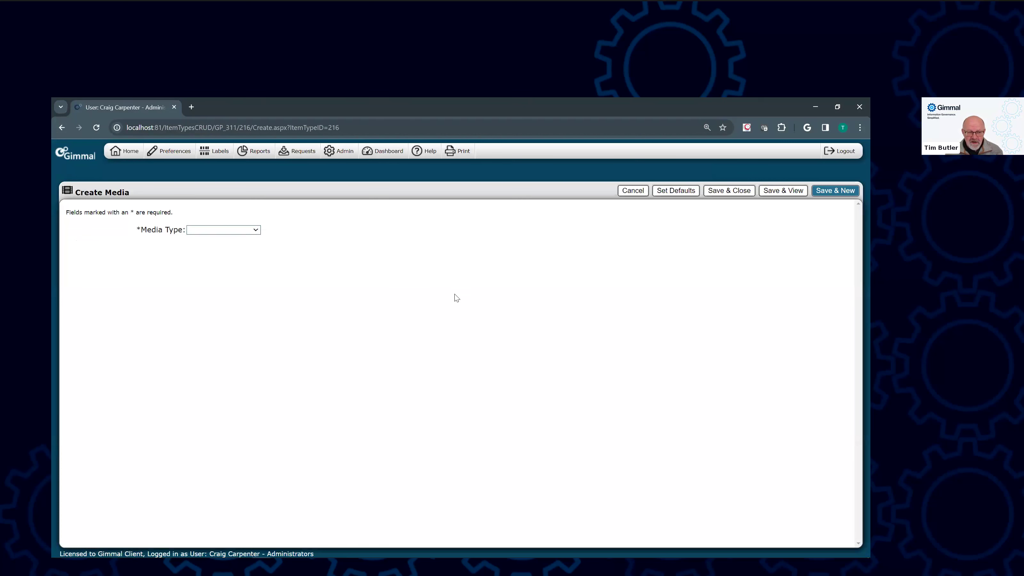
{"action": "left_click", "coordinate": [211, 232]}
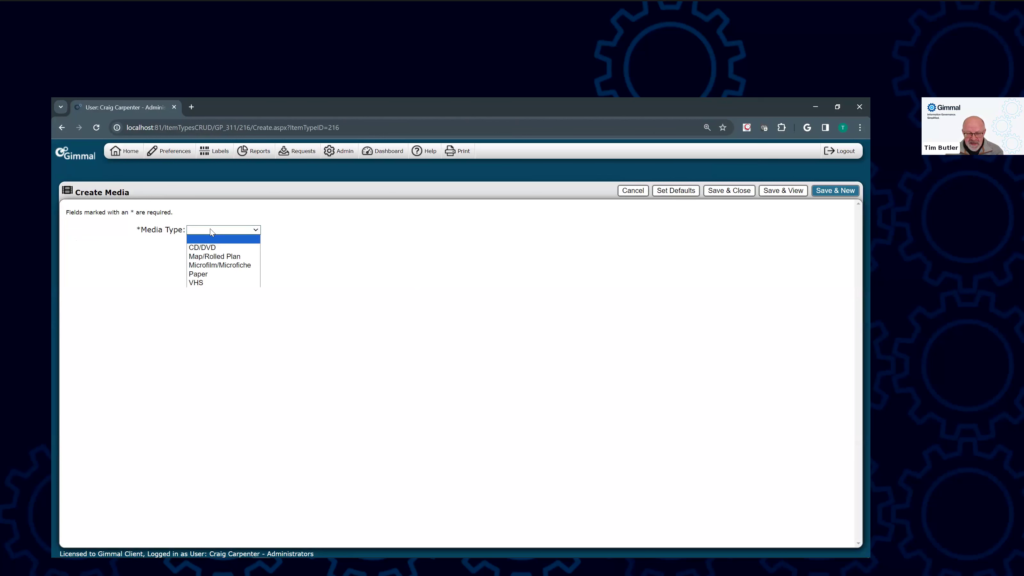
{"action": "left_click", "coordinate": [205, 248]}
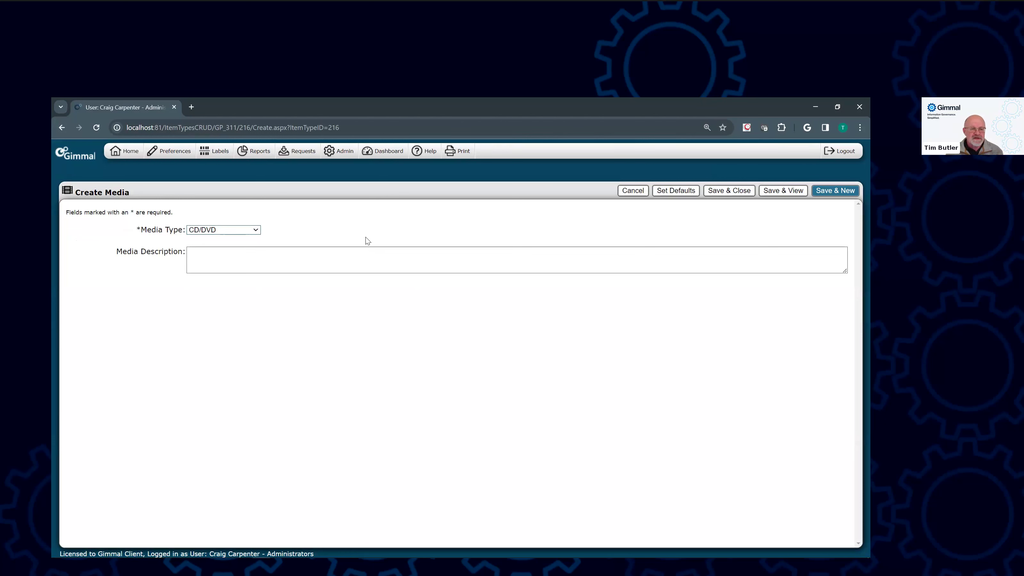
Review the Media Type options and switch the new media record to Microfilm/Microfiche to compare its fields
{"action": "left_click", "coordinate": [210, 234]}
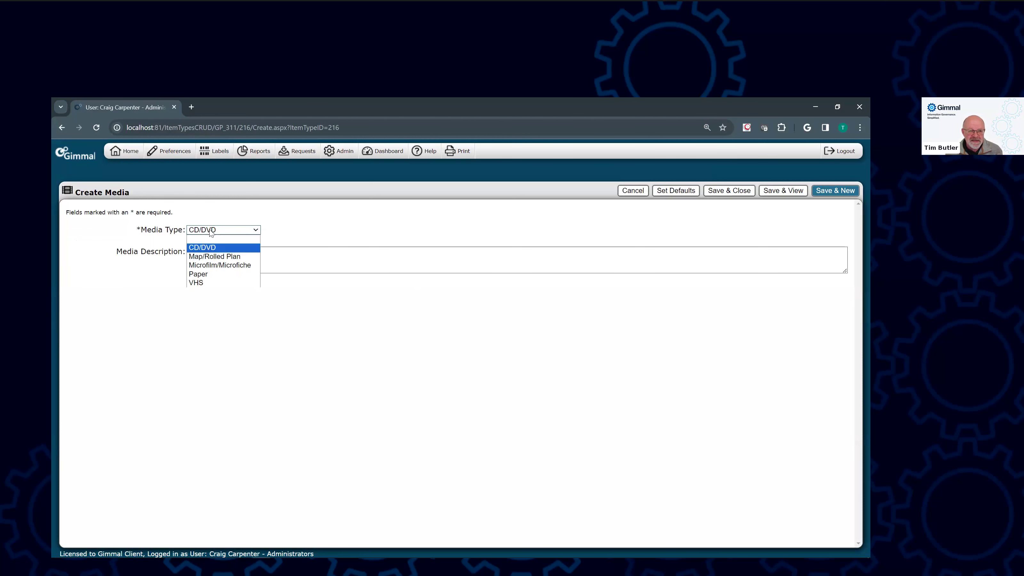
{"action": "left_click", "coordinate": [284, 231]}
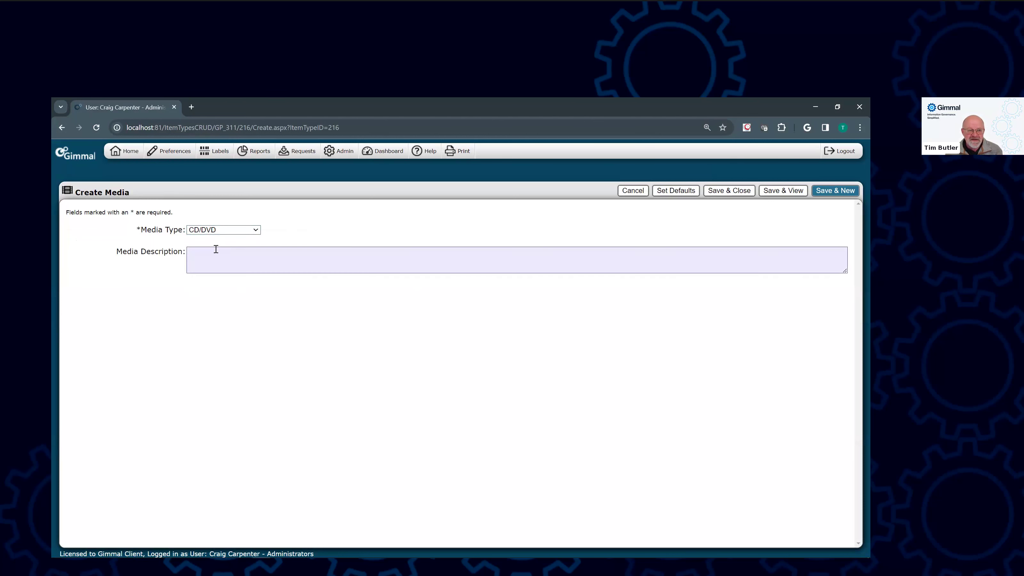
{"action": "left_click", "coordinate": [206, 232]}
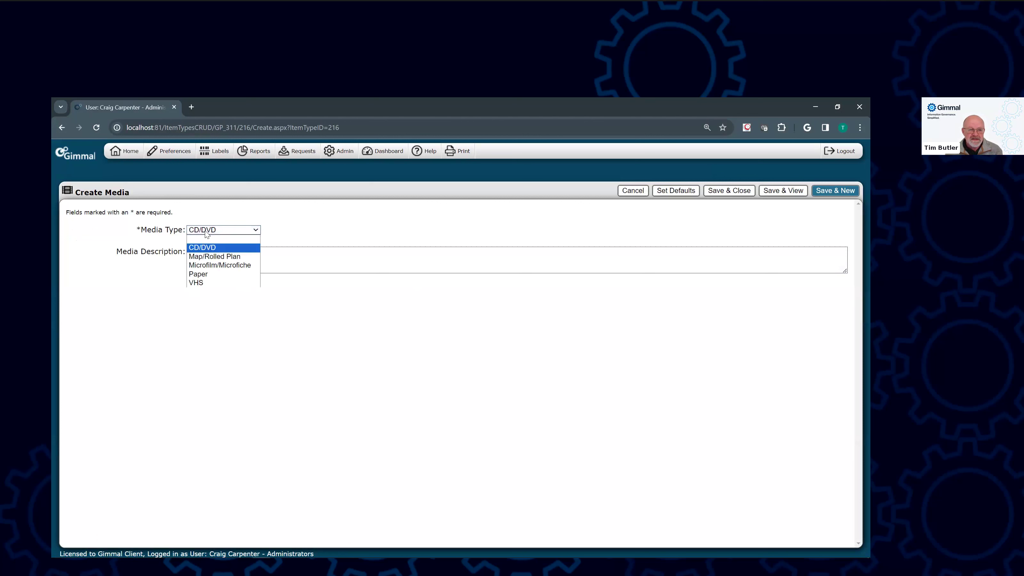
{"action": "left_click", "coordinate": [207, 265]}
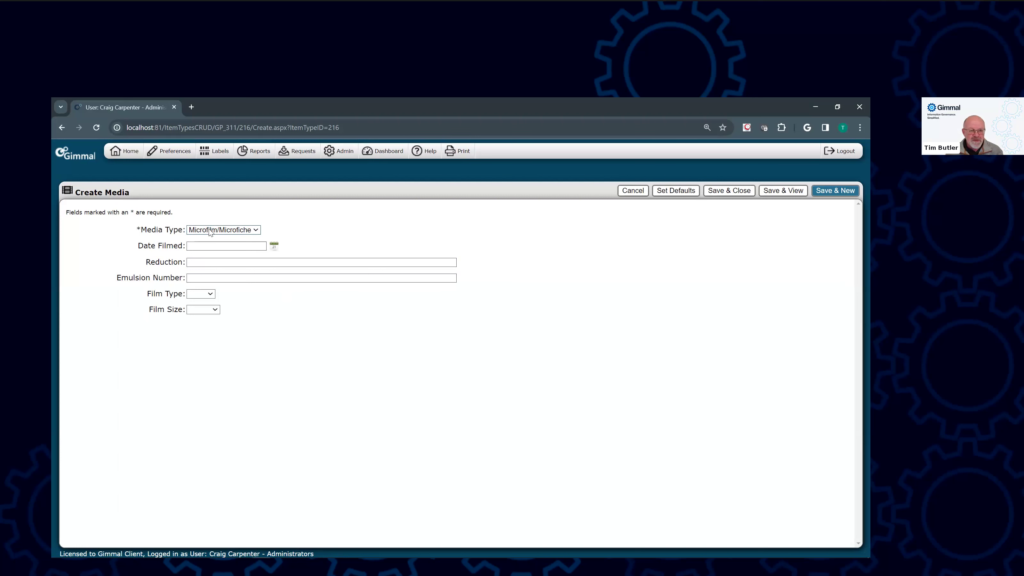
Open the Conditional Field Display settings in administration and examine the Media Type field matrix for the Media tab
{"action": "left_click", "coordinate": [345, 152]}
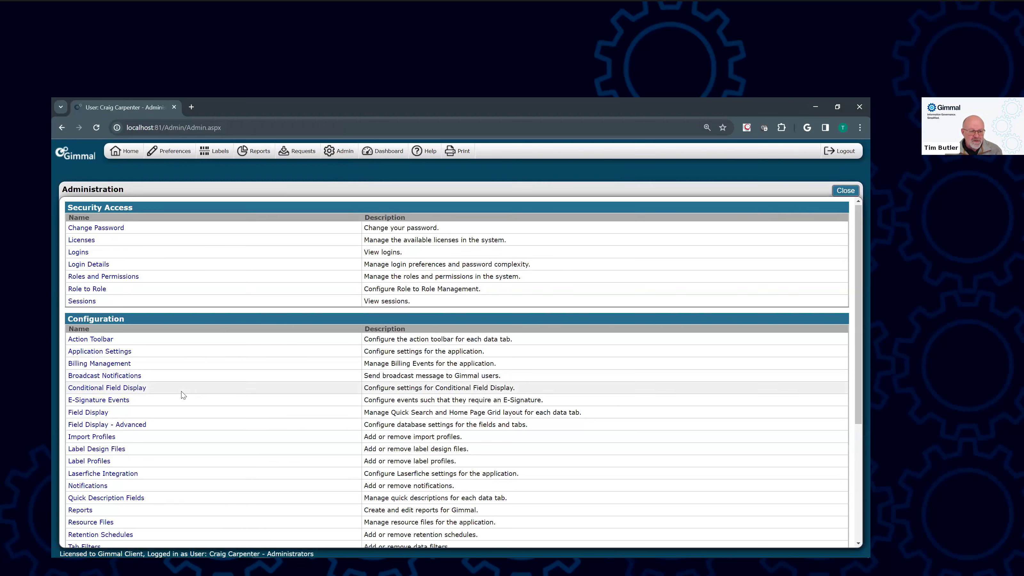
{"action": "scroll", "coordinate": [183, 398], "scroll_direction": "down", "scroll_amount": 5}
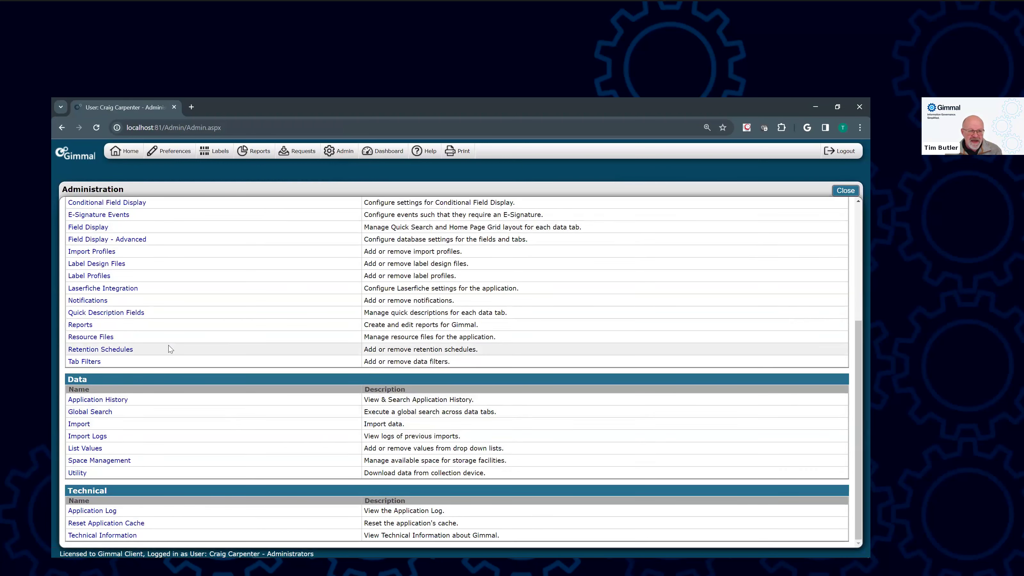
{"action": "scroll", "coordinate": [121, 338], "scroll_direction": "up", "scroll_amount": 3}
{"action": "left_click", "coordinate": [96, 346]}
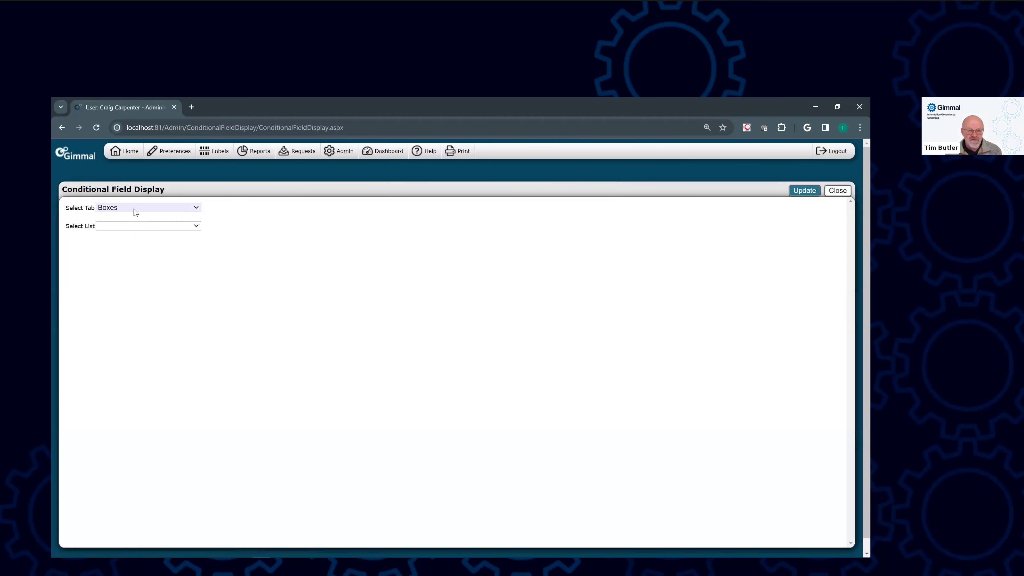
{"action": "left_click", "coordinate": [133, 209]}
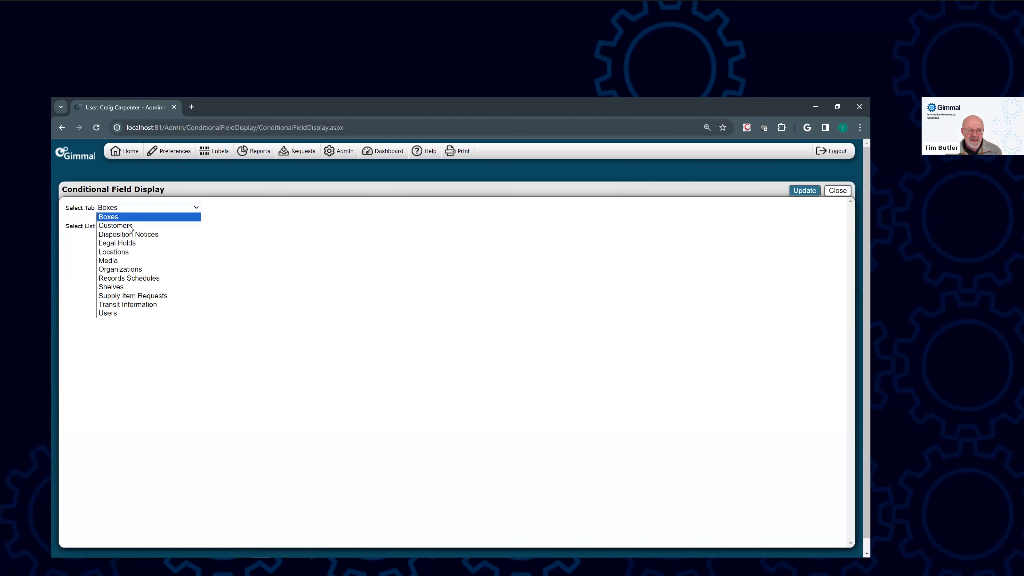
{"action": "left_click", "coordinate": [112, 261]}
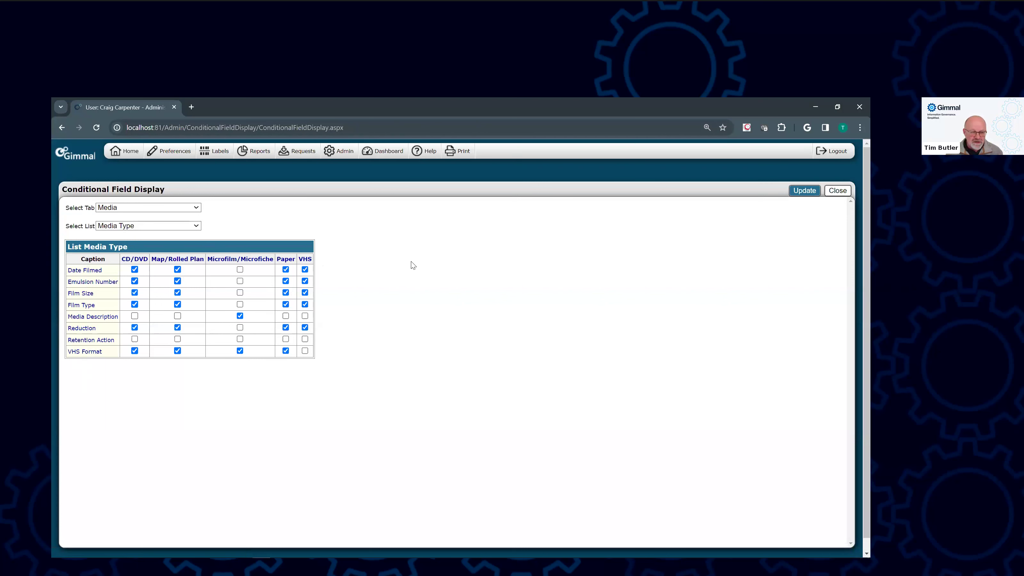
Open a blank box creation form from the Boxes records and view its Status options without changing the selection
{"action": "left_click", "coordinate": [125, 155]}
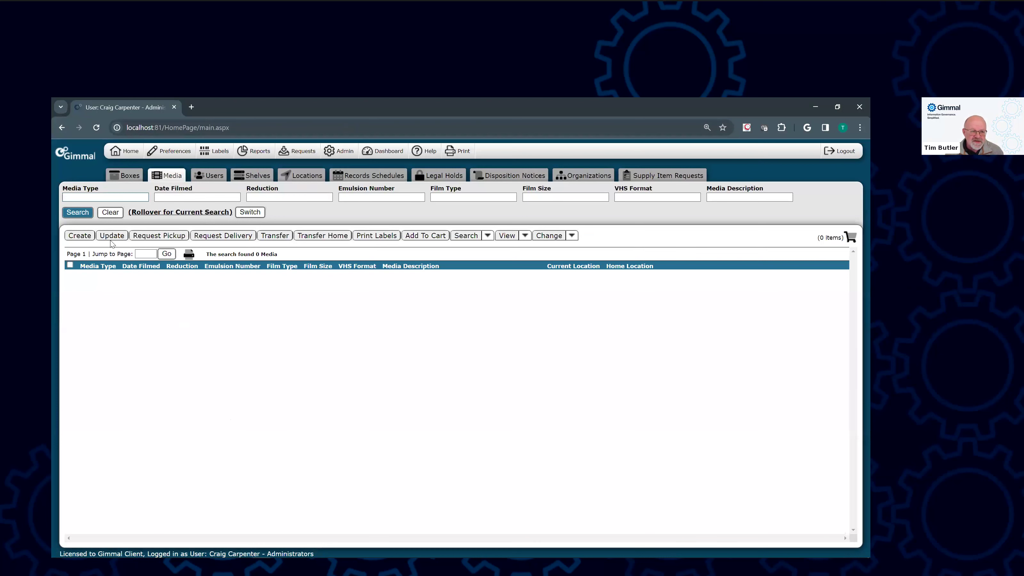
{"action": "left_click", "coordinate": [79, 238]}
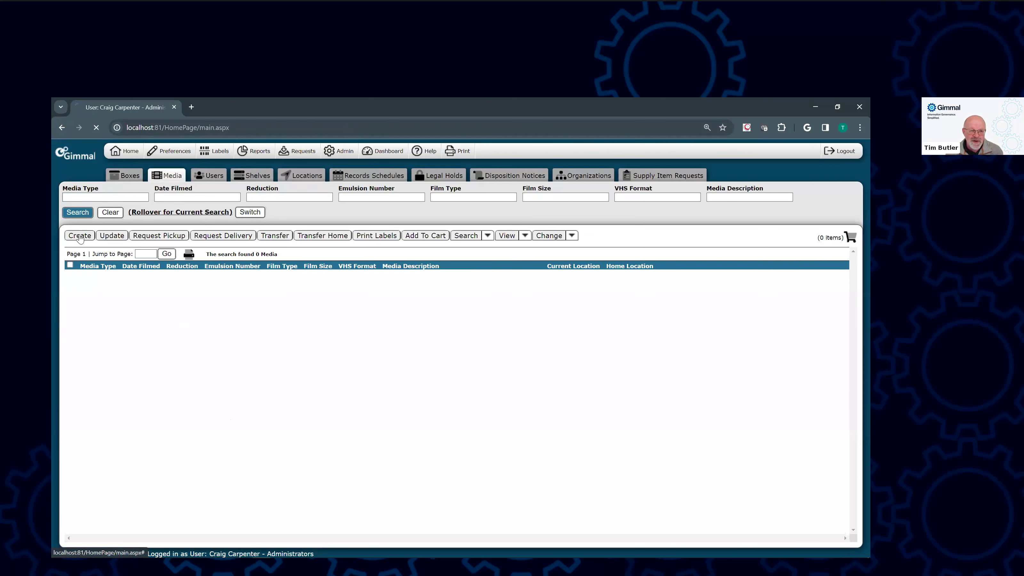
{"action": "left_click", "coordinate": [124, 155]}
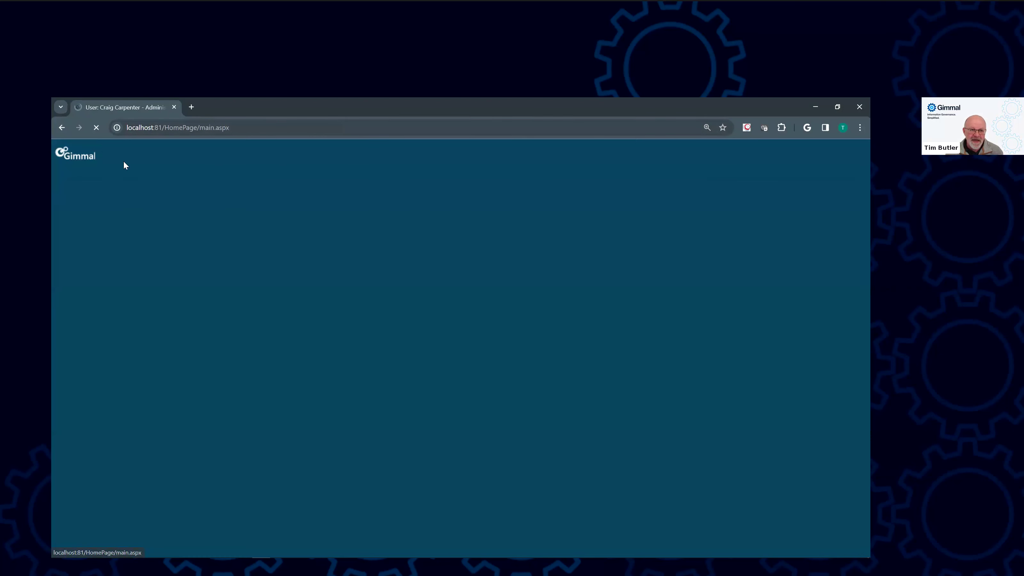
{"action": "left_click", "coordinate": [127, 183]}
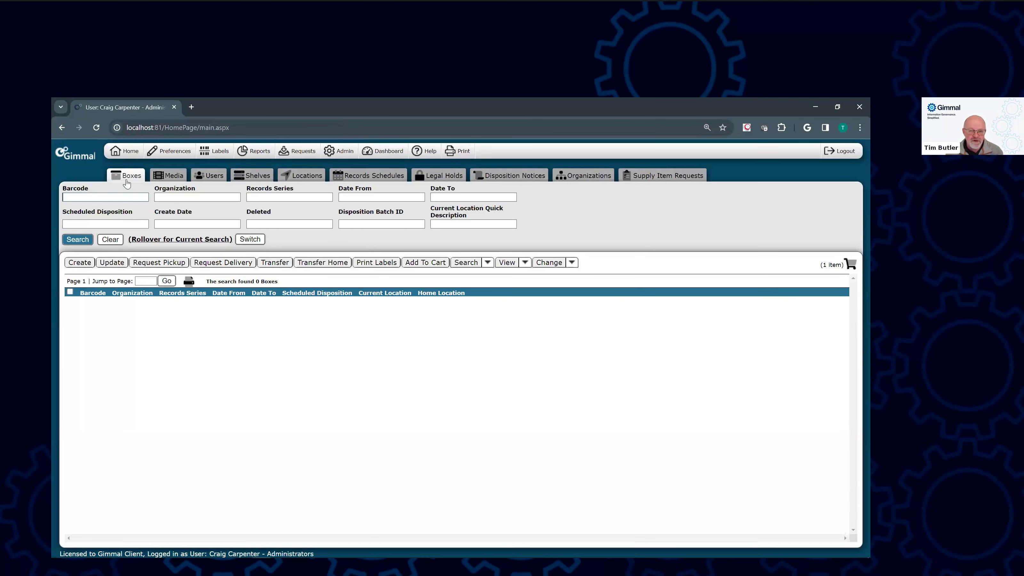
{"action": "left_click", "coordinate": [84, 265]}
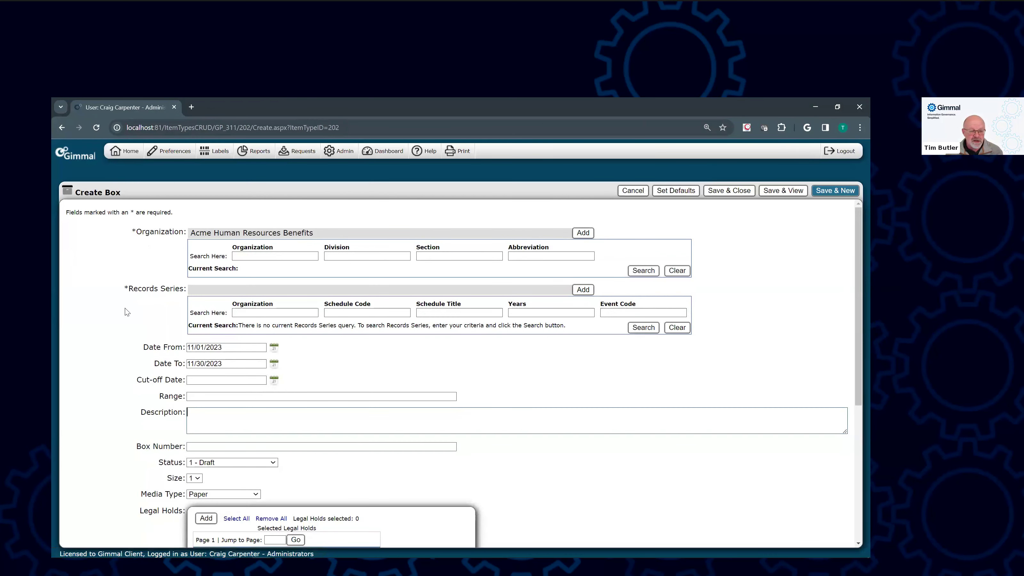
{"action": "scroll", "coordinate": [174, 342], "scroll_direction": "down", "scroll_amount": 2}
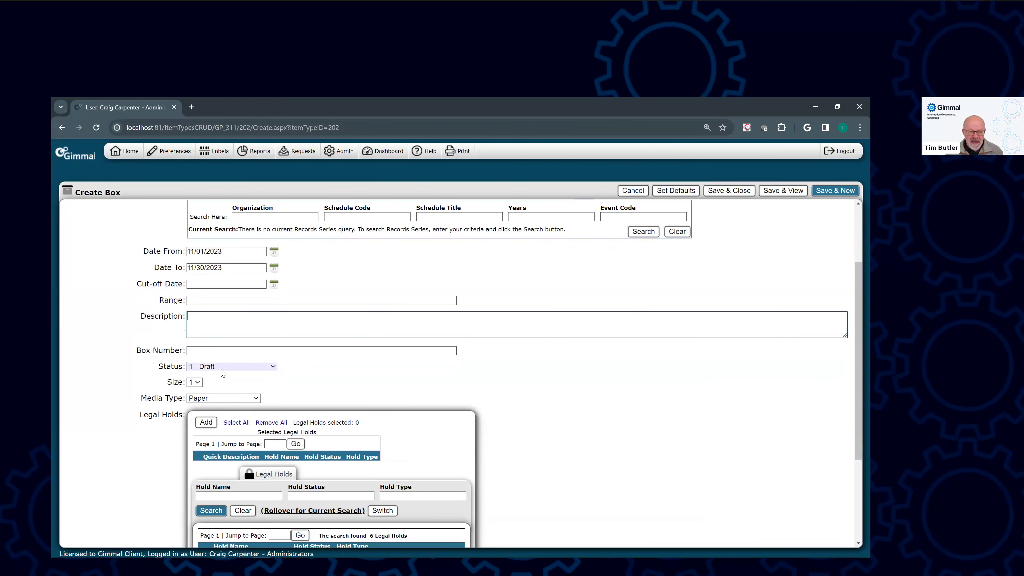
{"action": "left_click", "coordinate": [223, 367]}
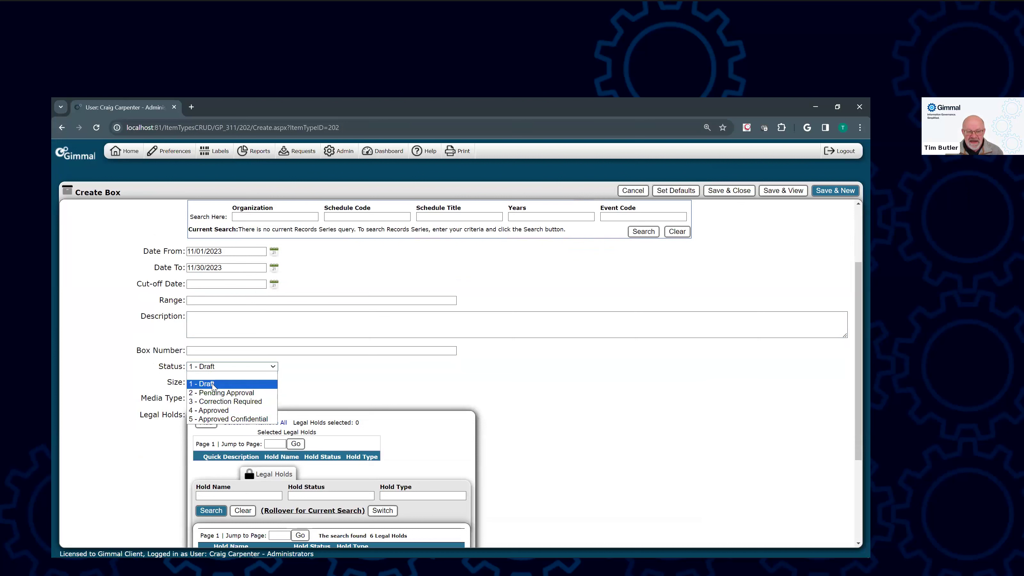
{"action": "left_click", "coordinate": [340, 379]}
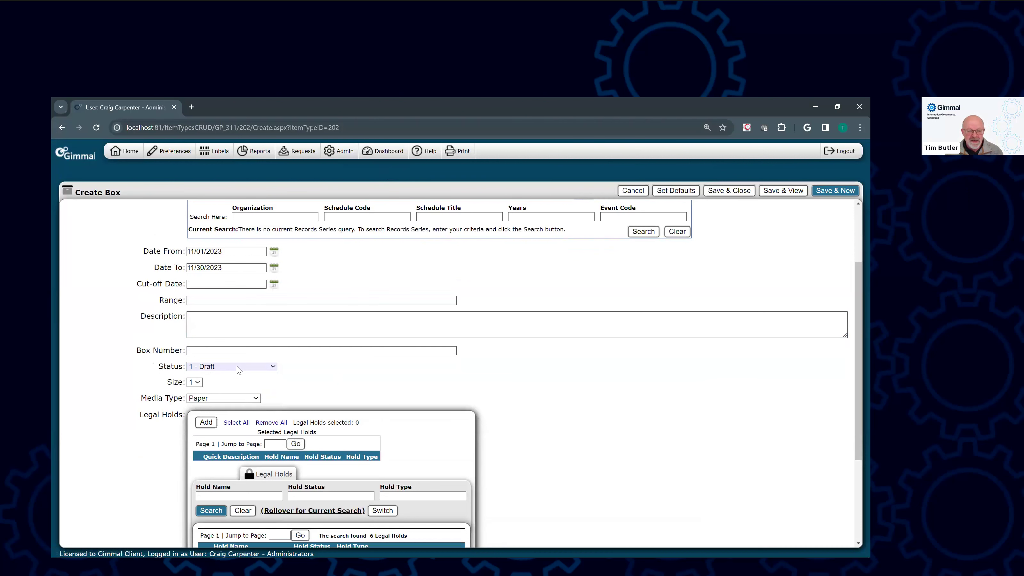
Open the List Values administration page and display the values of the Box Status list
{"action": "left_click", "coordinate": [346, 151]}
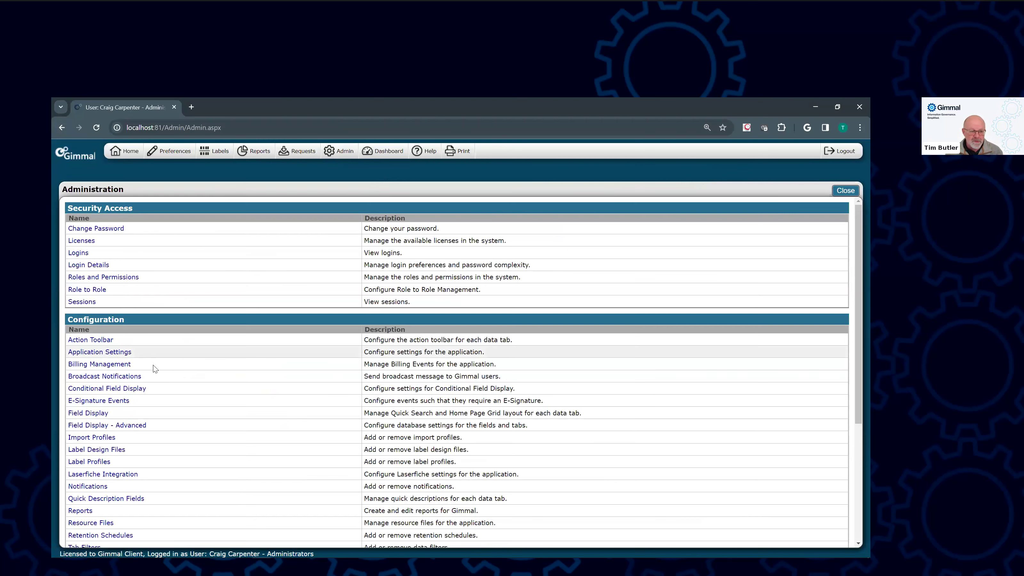
{"action": "scroll", "coordinate": [154, 368], "scroll_direction": "down", "scroll_amount": 4}
{"action": "left_click", "coordinate": [93, 449]}
{"action": "left_click", "coordinate": [139, 206]}
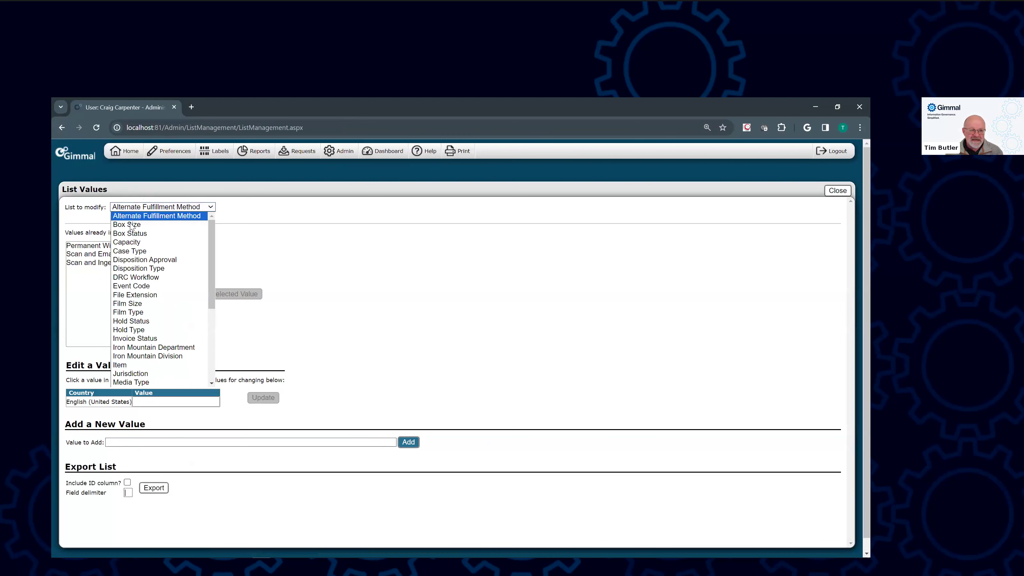
{"action": "left_click", "coordinate": [129, 233]}
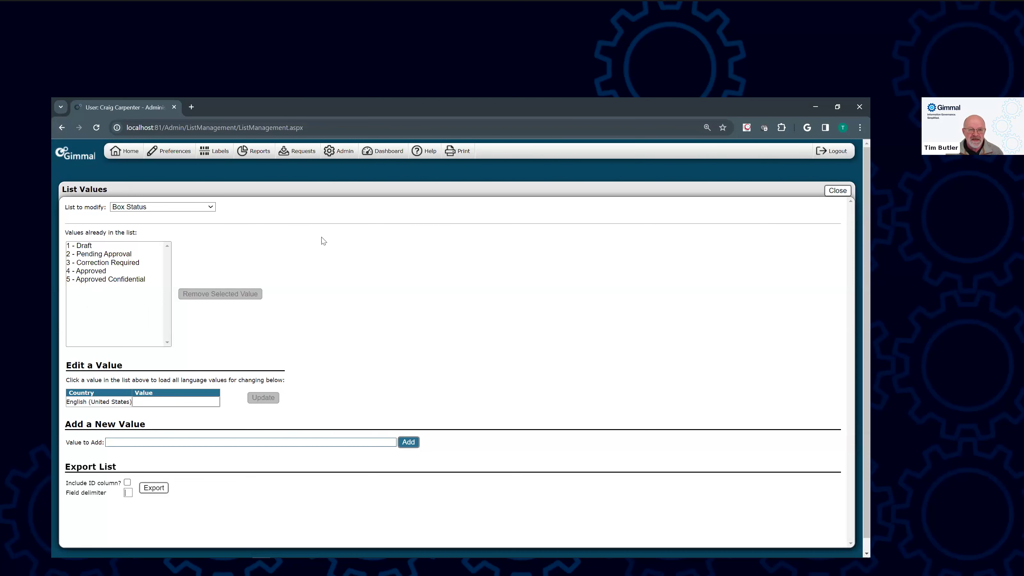
Open the Administrators role's list security, examine the Box Status rights on the Box tab, and close it without changes
{"action": "left_click", "coordinate": [345, 153]}
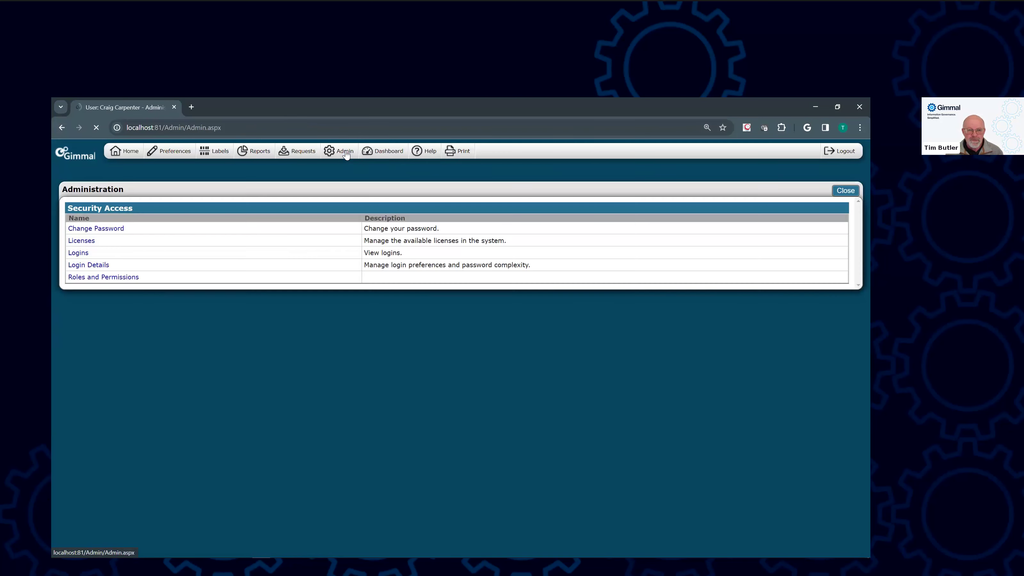
{"action": "left_click", "coordinate": [83, 277]}
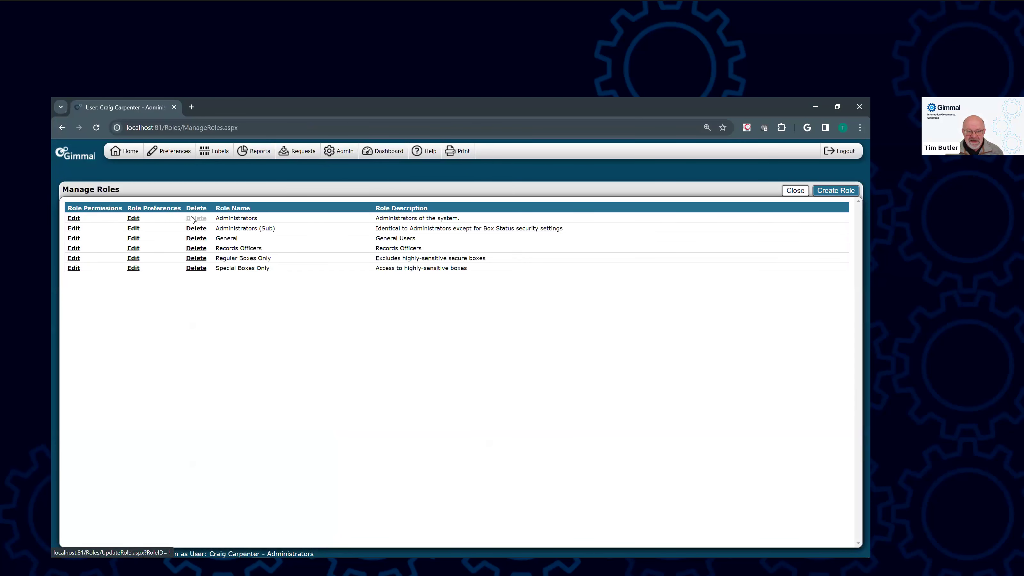
{"action": "left_click", "coordinate": [74, 218]}
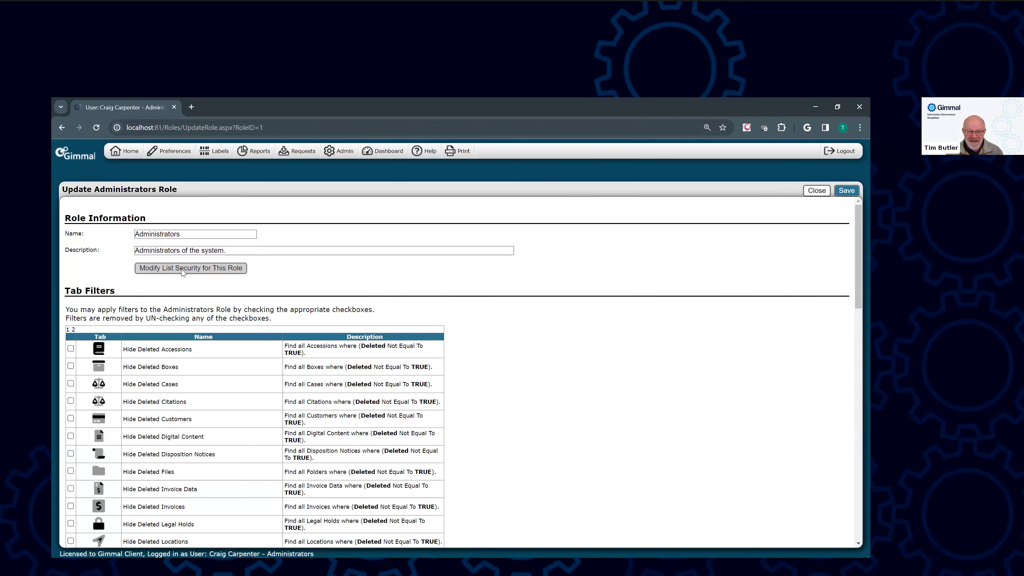
{"action": "left_click", "coordinate": [182, 268]}
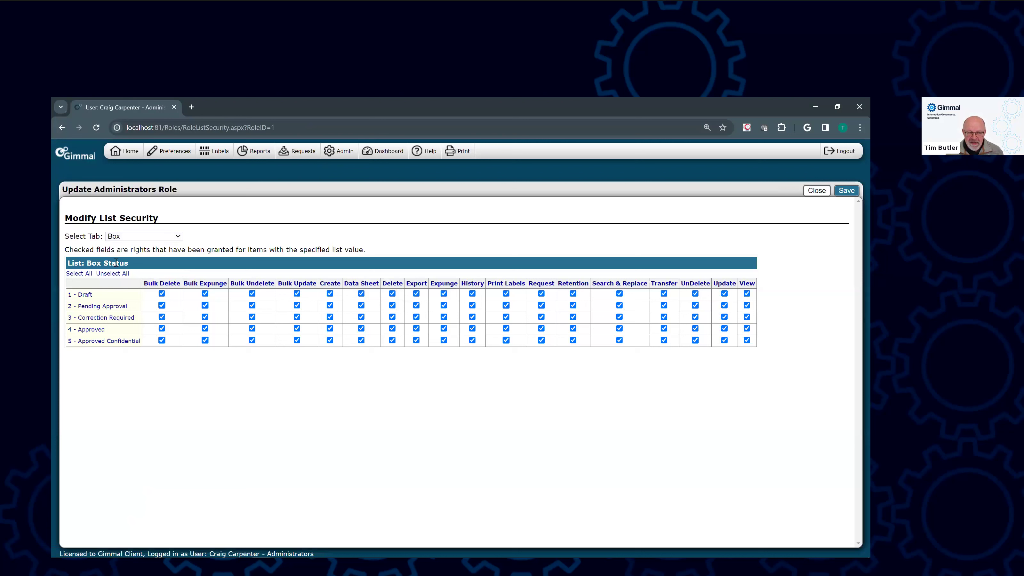
{"action": "left_click_drag", "start_coordinate": [95, 262], "coordinate": [133, 265]}
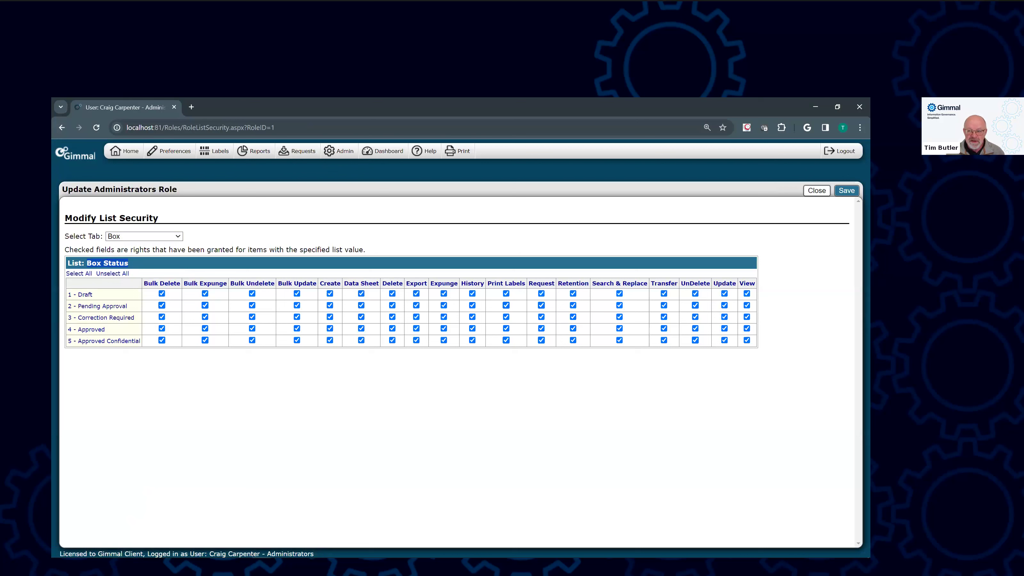
{"action": "left_click", "coordinate": [816, 192]}
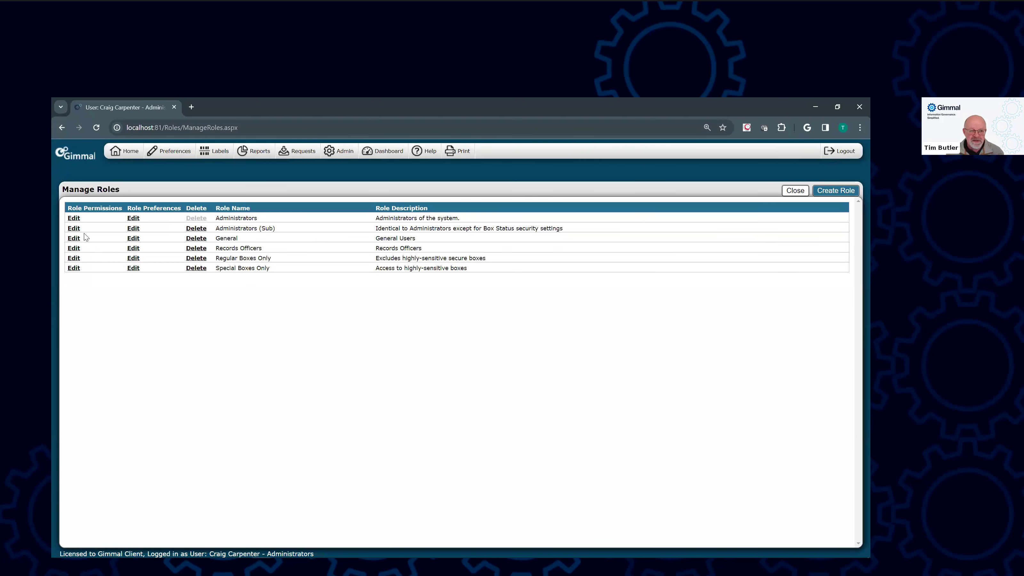
Open the General role's list security, examine its Box Status rights on the Box tab, and return to the home page
{"action": "left_click", "coordinate": [73, 239]}
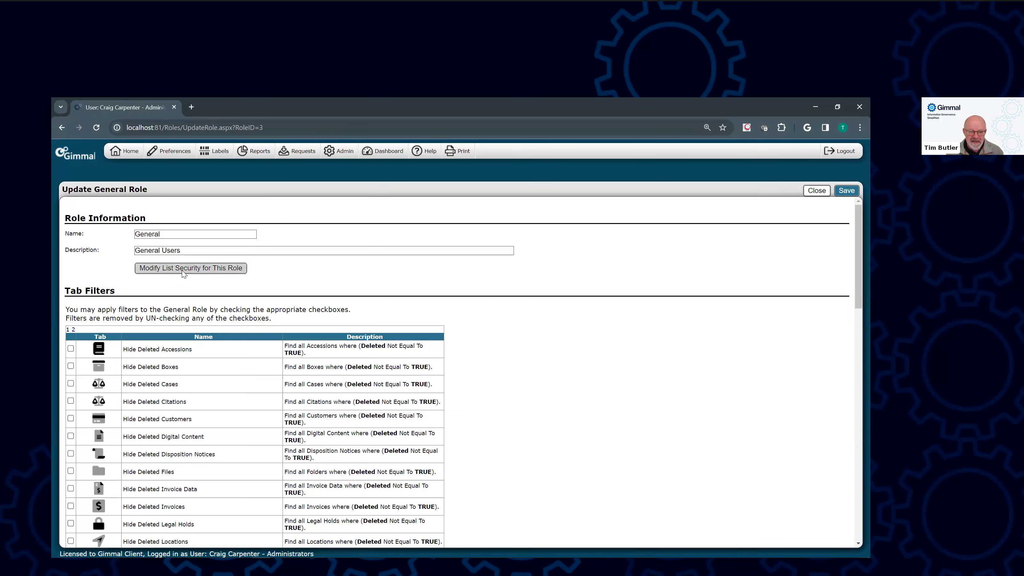
{"action": "left_click", "coordinate": [183, 271]}
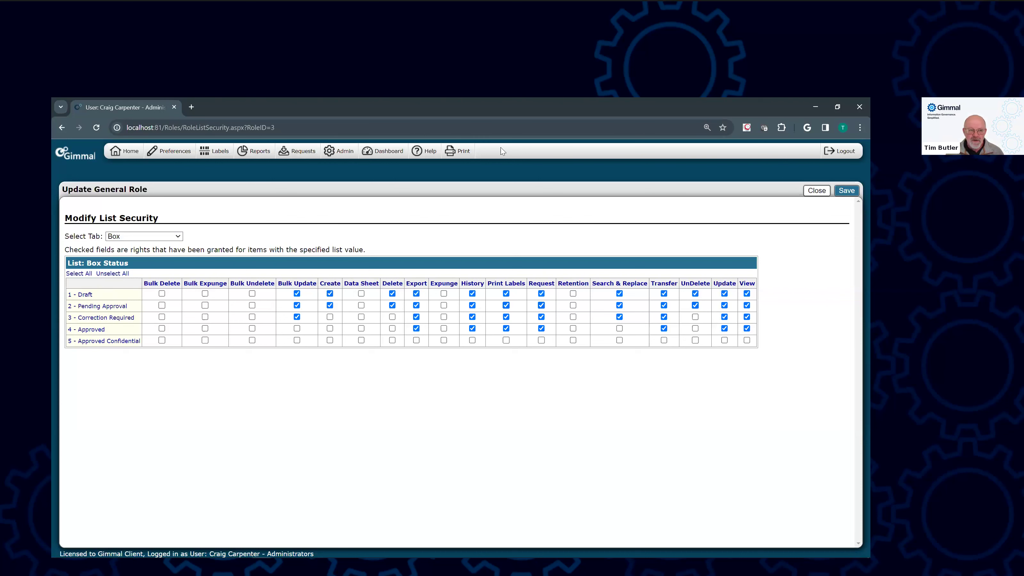
{"action": "left_click", "coordinate": [136, 158]}
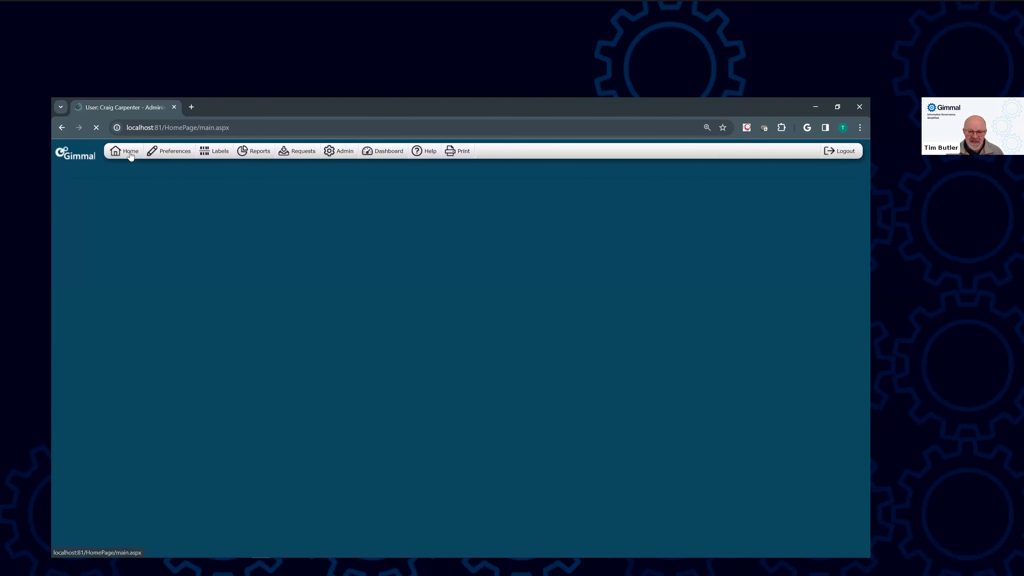
Start a new box record and add the Slated for Archives hold and the legal hold against Acme to it
{"action": "left_click", "coordinate": [79, 265]}
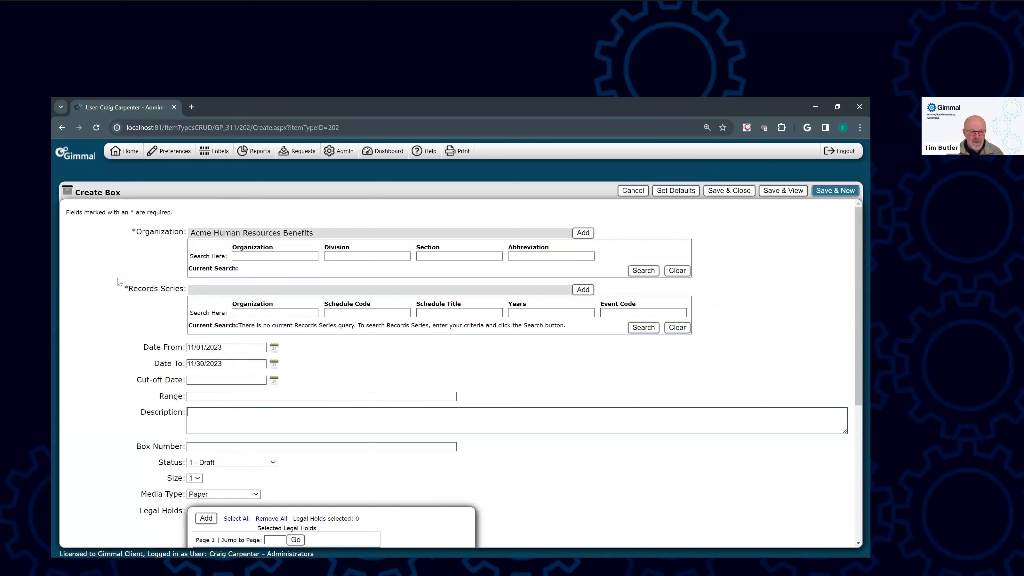
{"action": "scroll", "coordinate": [108, 304], "scroll_direction": "down", "scroll_amount": 3}
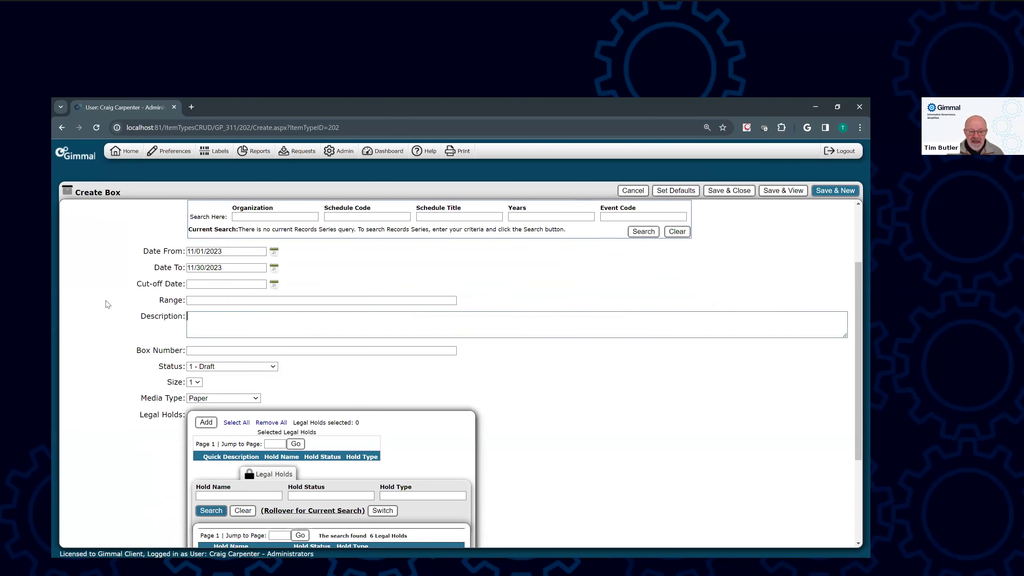
{"action": "scroll", "coordinate": [108, 304], "scroll_direction": "down", "scroll_amount": 3}
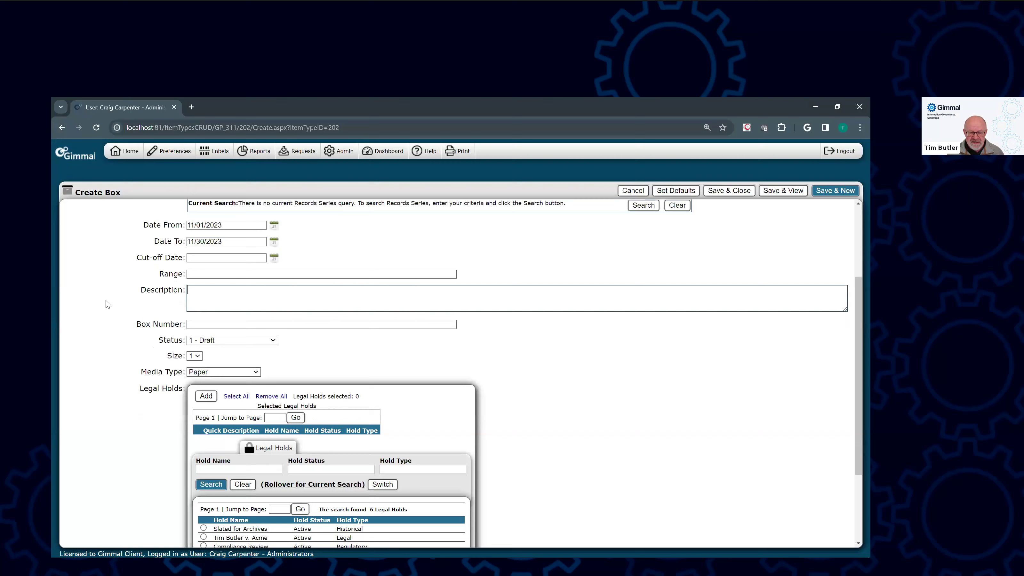
{"action": "scroll", "coordinate": [107, 304], "scroll_direction": "down", "scroll_amount": 1}
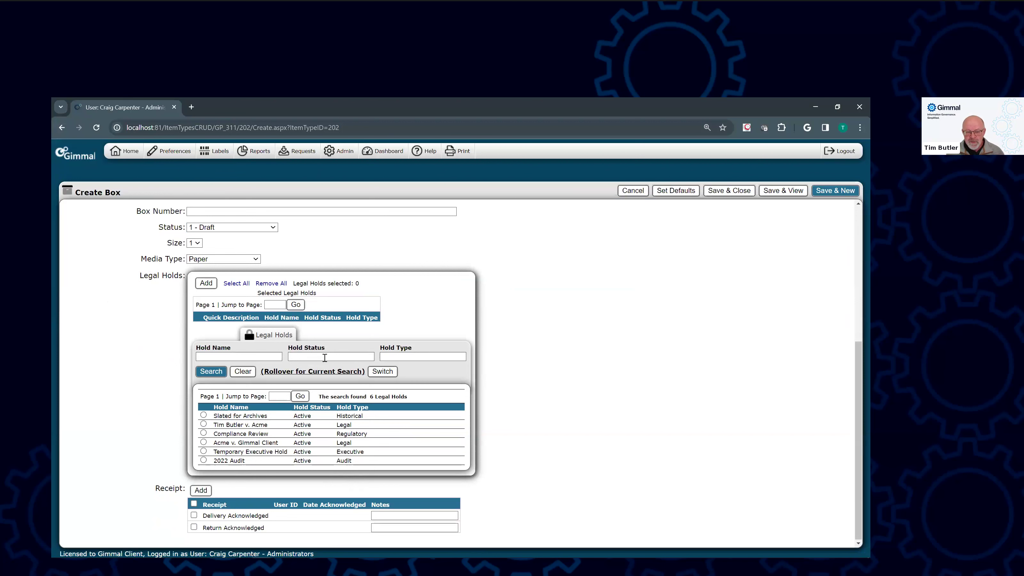
{"action": "left_click", "coordinate": [203, 417]}
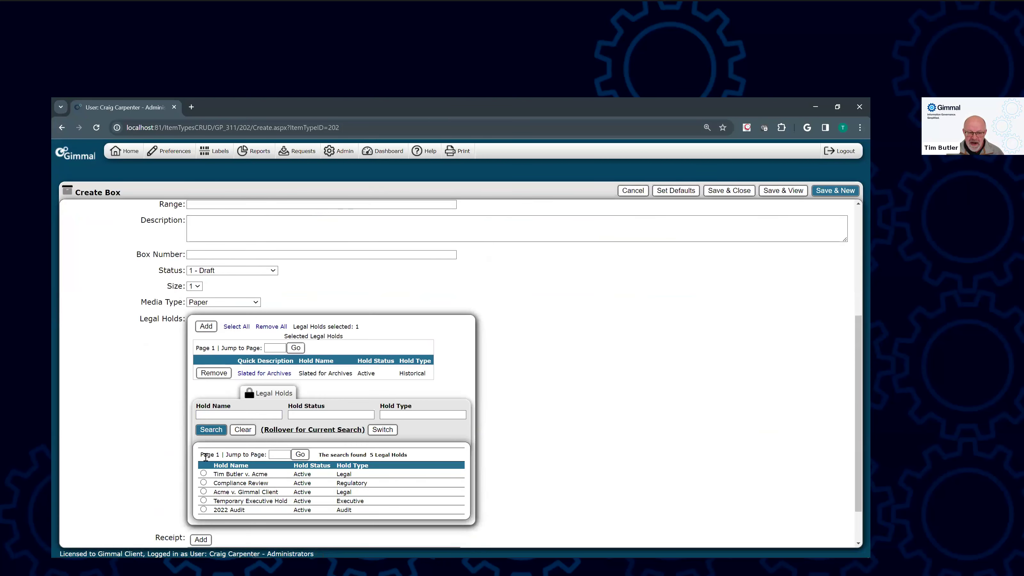
{"action": "left_click", "coordinate": [203, 474]}
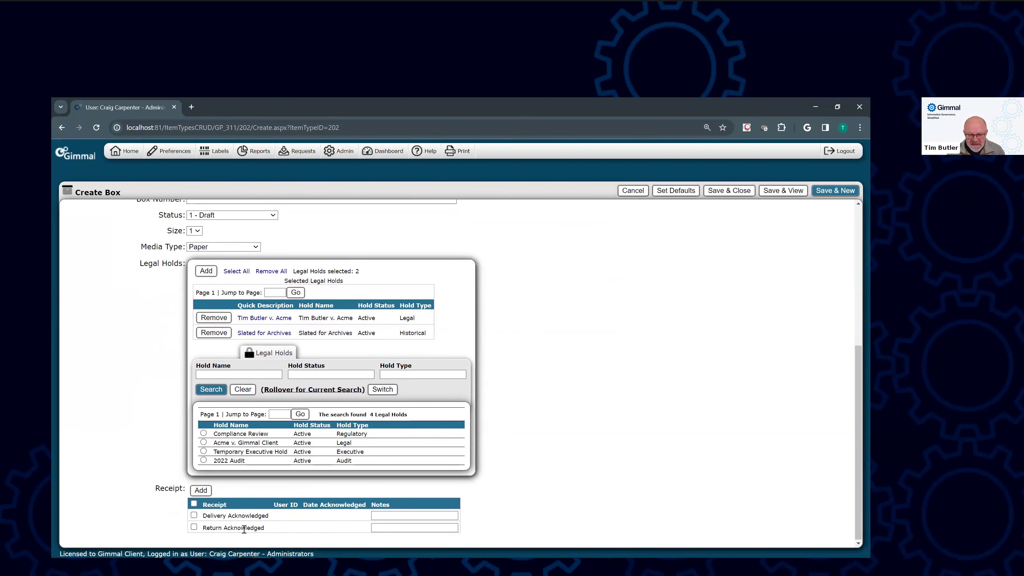
Mark the Delivery Acknowledged and Return Acknowledged receipts with the notes "sdfsdf" and "sadfsd", and leave the box form without saving
{"action": "left_click", "coordinate": [193, 515]}
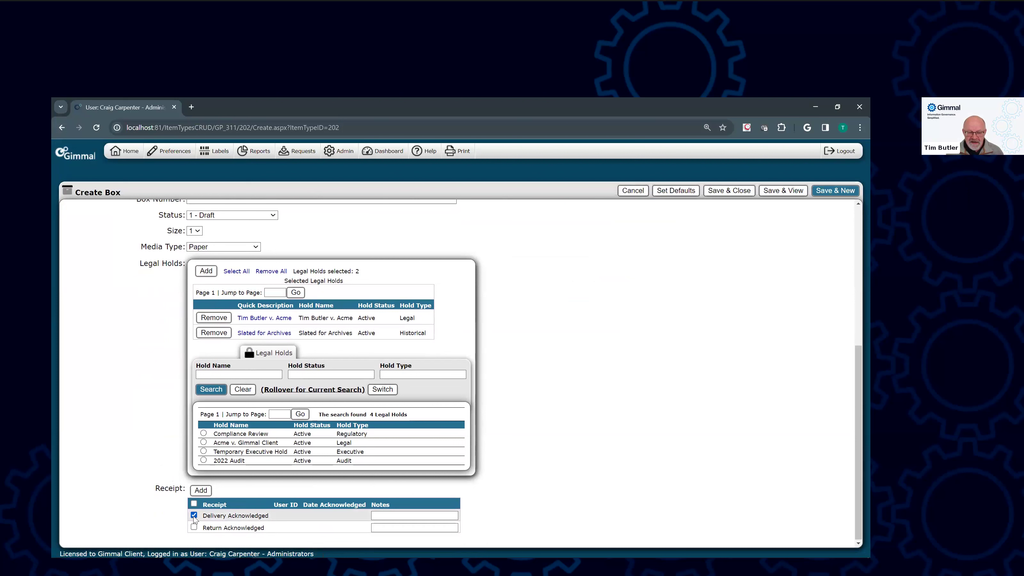
{"action": "left_click", "coordinate": [194, 528]}
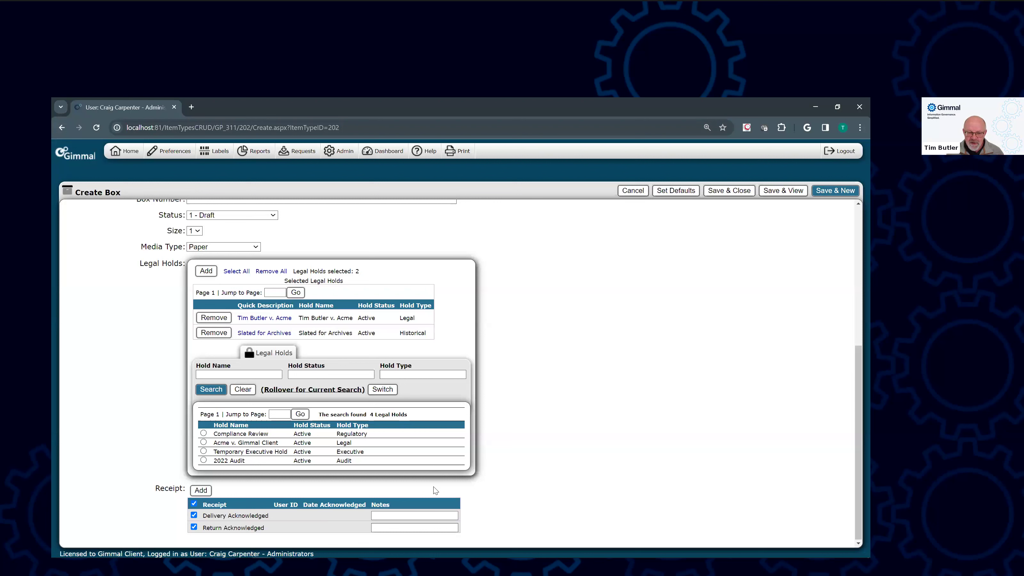
{"action": "type", "text": "sdfsdf"}
{"action": "left_click", "coordinate": [388, 527]}
{"action": "type", "text": "sadfsd"}
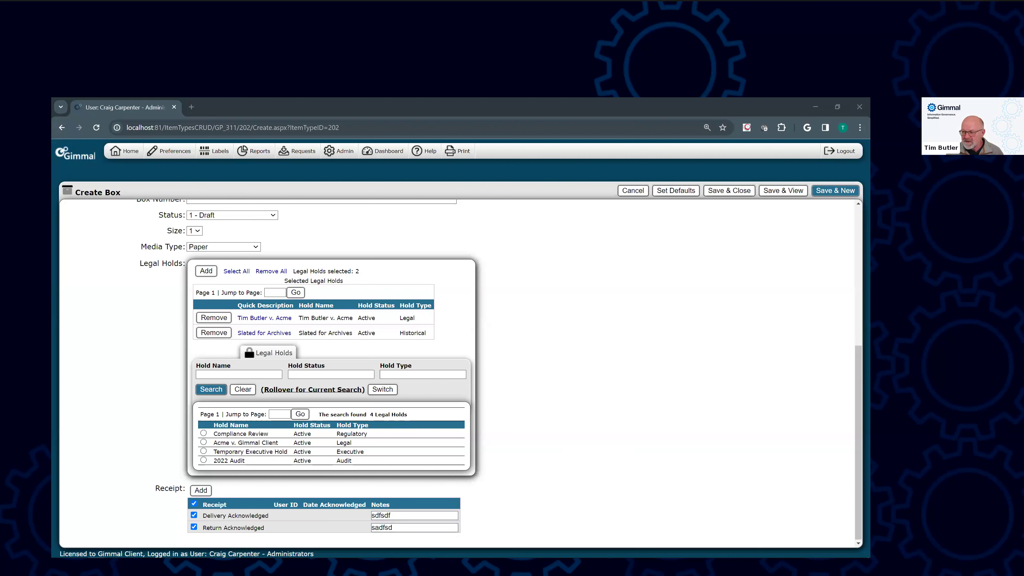
{"action": "left_click", "coordinate": [128, 152]}
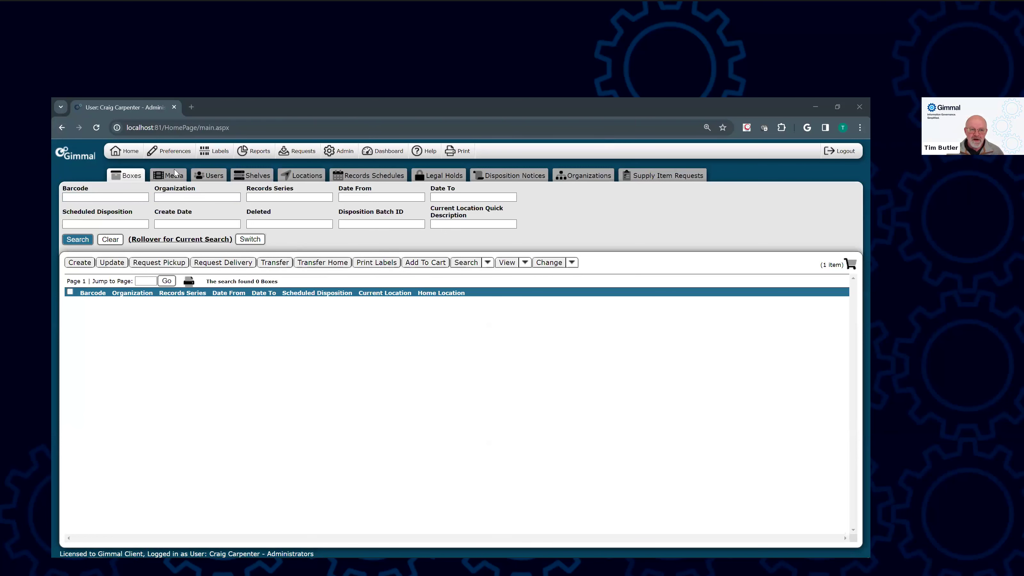
List all user records and open the SuperUser record for updating
{"action": "left_click", "coordinate": [208, 177]}
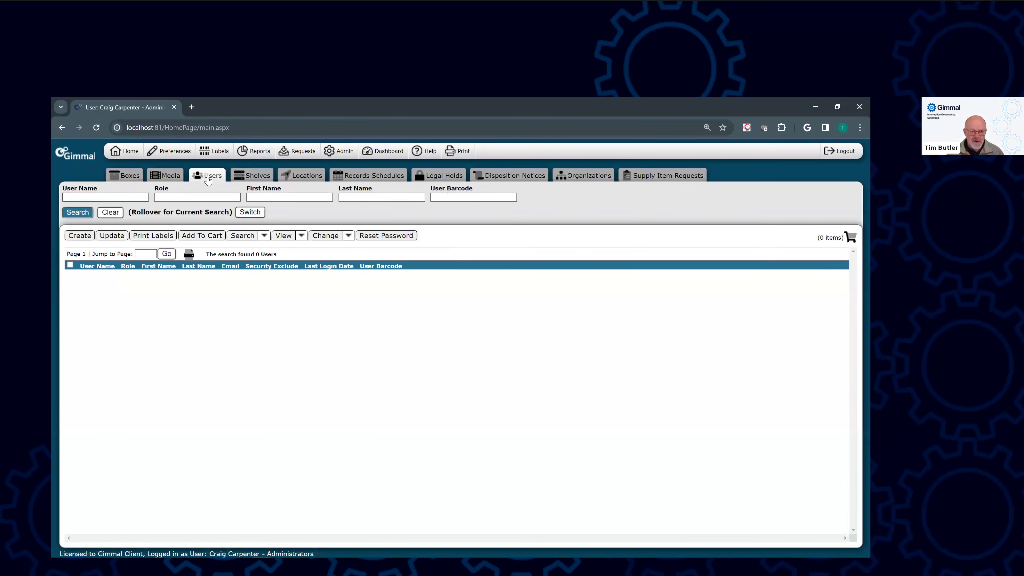
{"action": "left_click", "coordinate": [78, 213]}
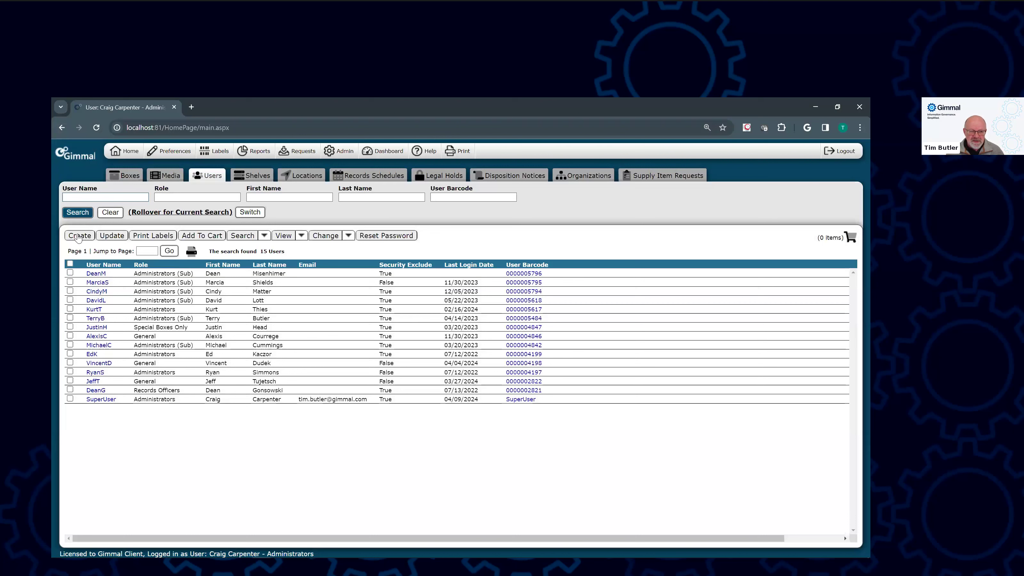
{"action": "mouse_move", "coordinate": [99, 405]}
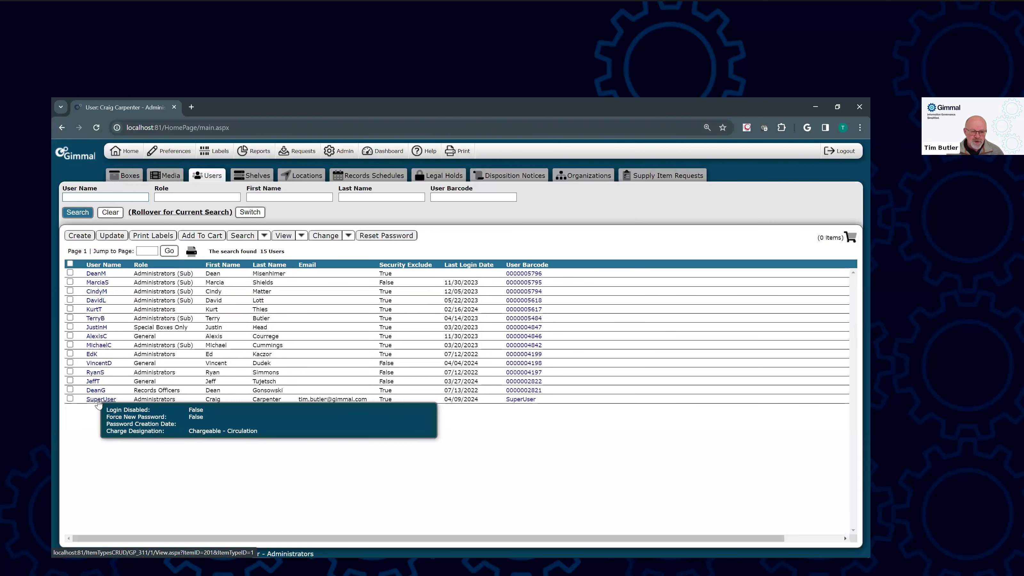
{"action": "left_click", "coordinate": [98, 400]}
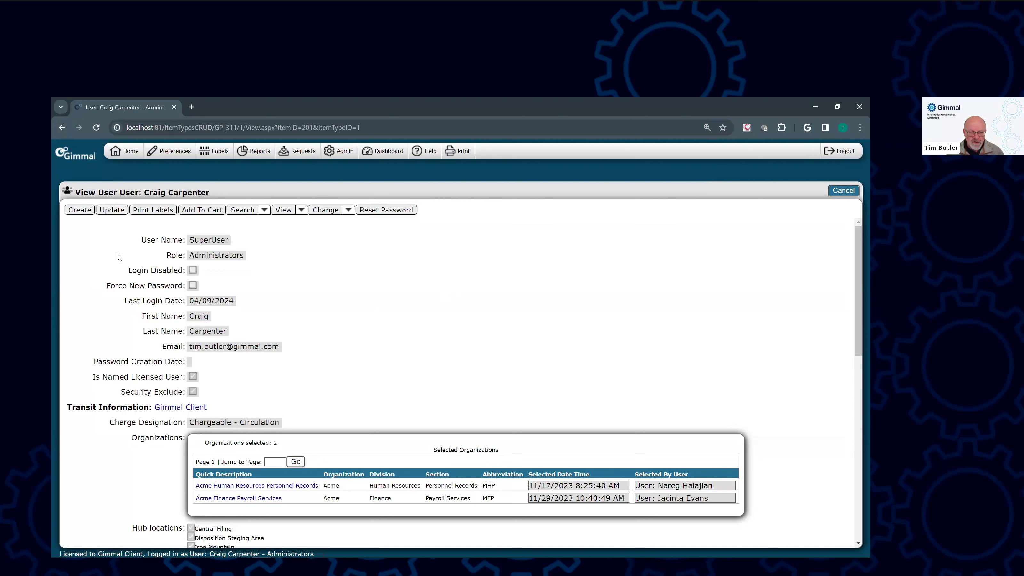
{"action": "left_click", "coordinate": [112, 212]}
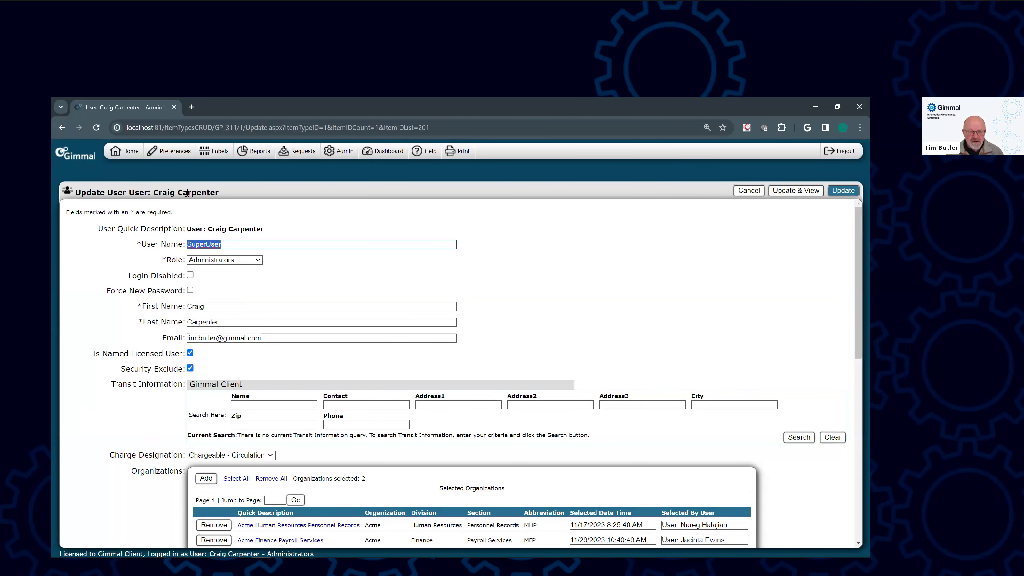
Examine the Security Exclude setting and the selected organizations in the SuperUser record, highlighting the Security Exclude label
{"action": "scroll", "coordinate": [225, 369], "scroll_direction": "down", "scroll_amount": 3}
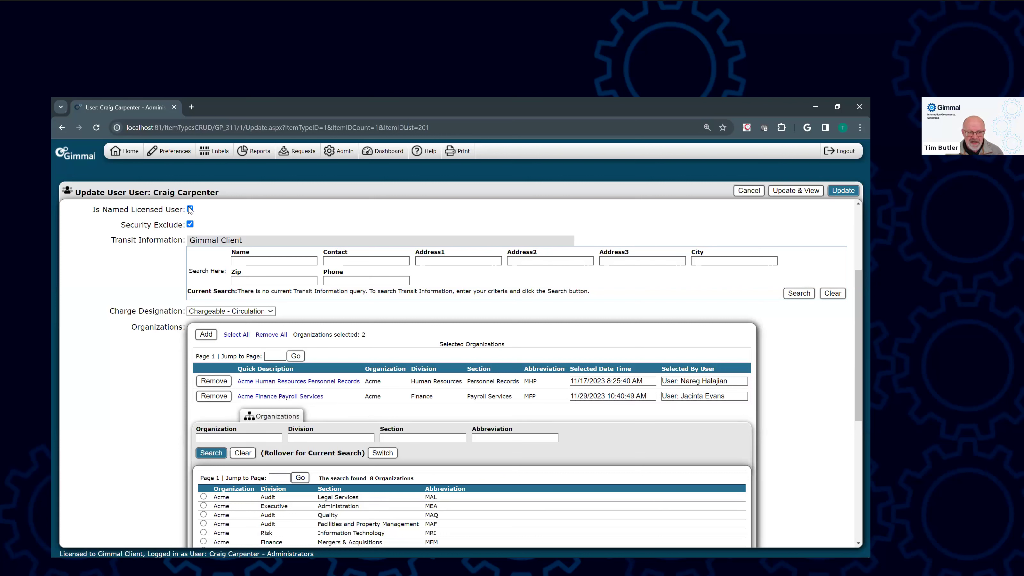
{"action": "left_click_drag", "start_coordinate": [153, 192], "coordinate": [221, 193]}
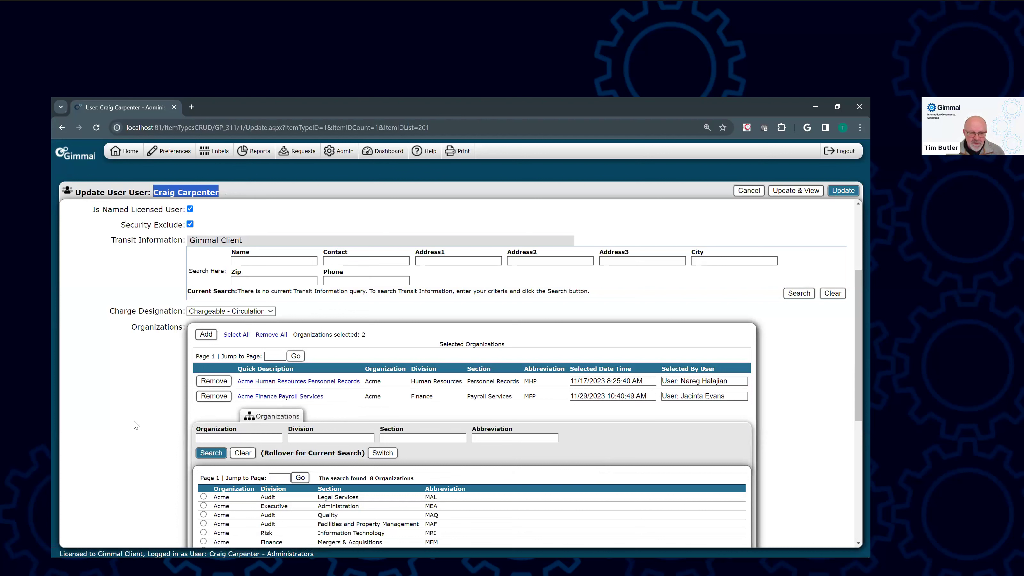
{"action": "left_click", "coordinate": [124, 222]}
{"action": "left_click_drag", "start_coordinate": [124, 223], "coordinate": [193, 226]}
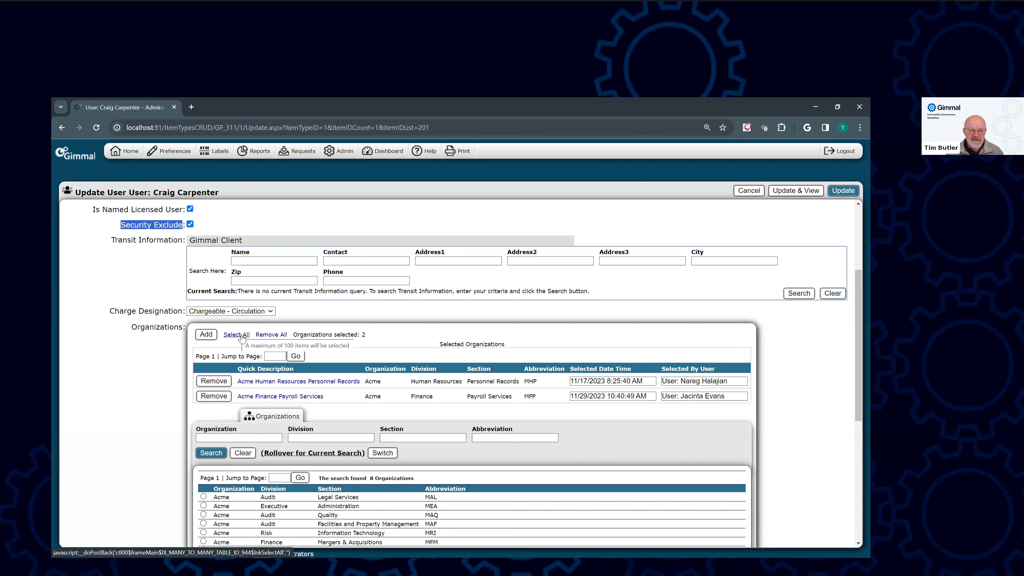
Open the List Values administration page and examine the Month/Day settings of Calendar Year End and Fiscal Year End in the Event Code list
{"action": "left_click", "coordinate": [344, 154]}
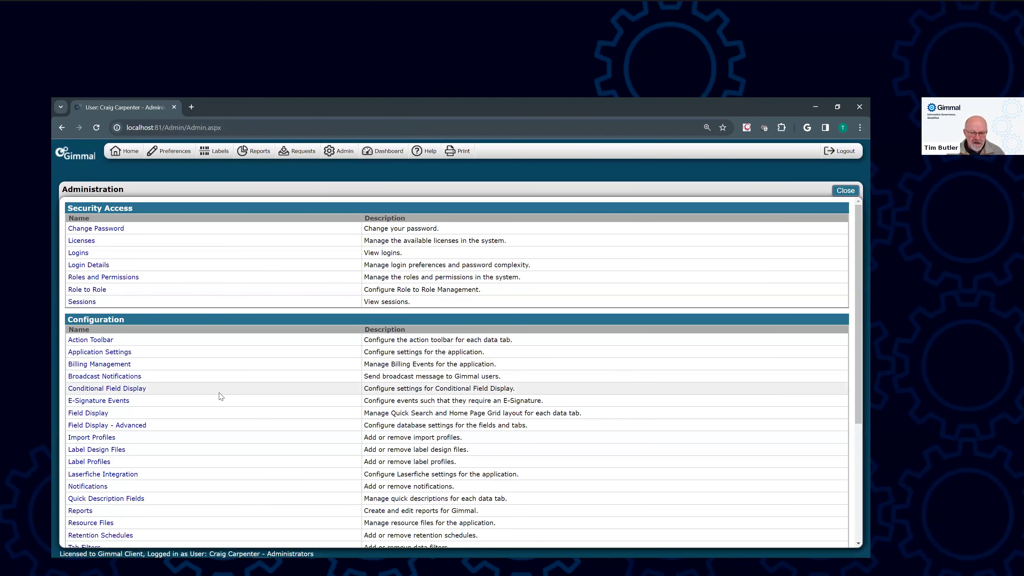
{"action": "scroll", "coordinate": [221, 397], "scroll_direction": "down", "scroll_amount": 5}
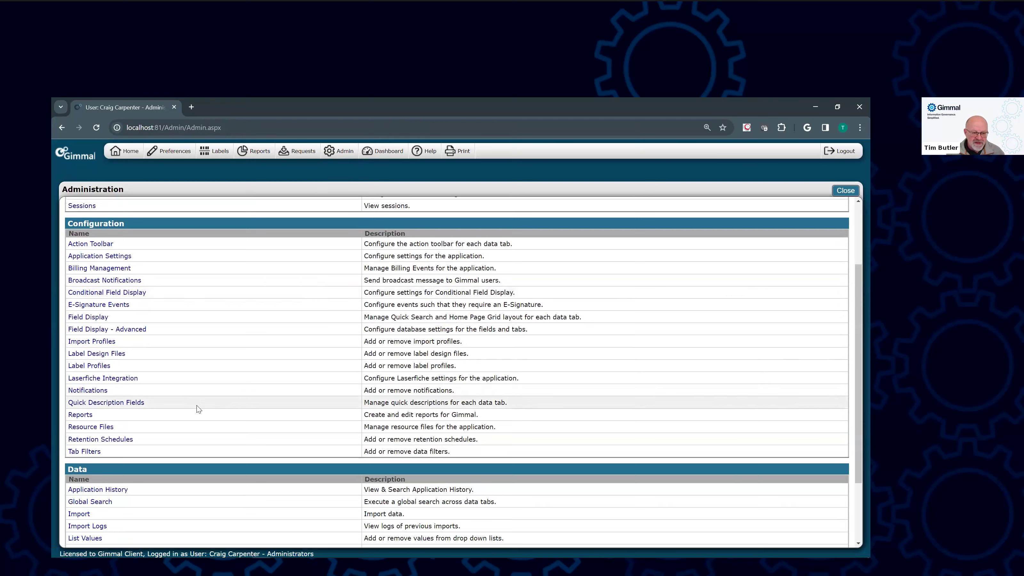
{"action": "left_click", "coordinate": [86, 450]}
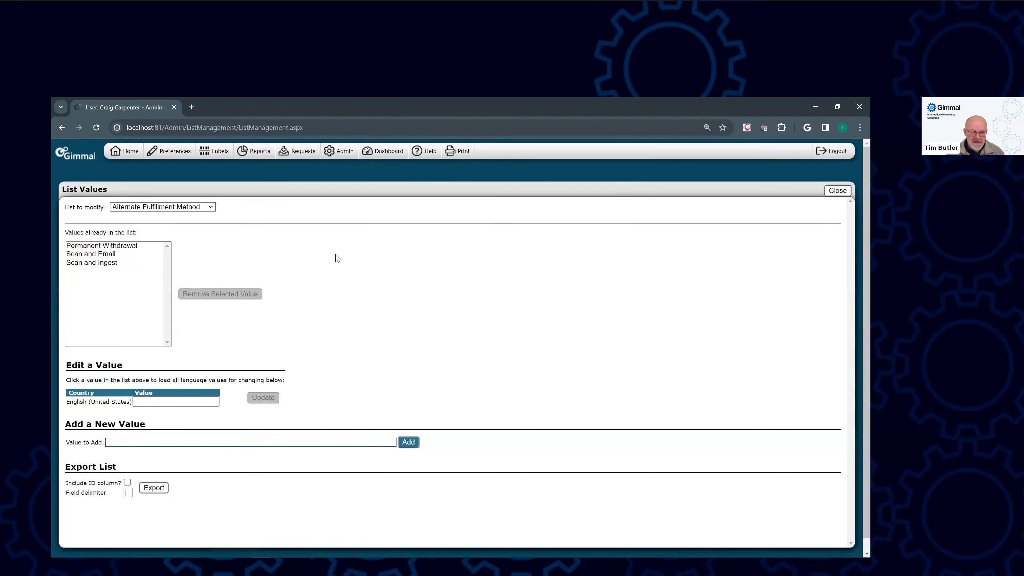
{"action": "left_click", "coordinate": [141, 208]}
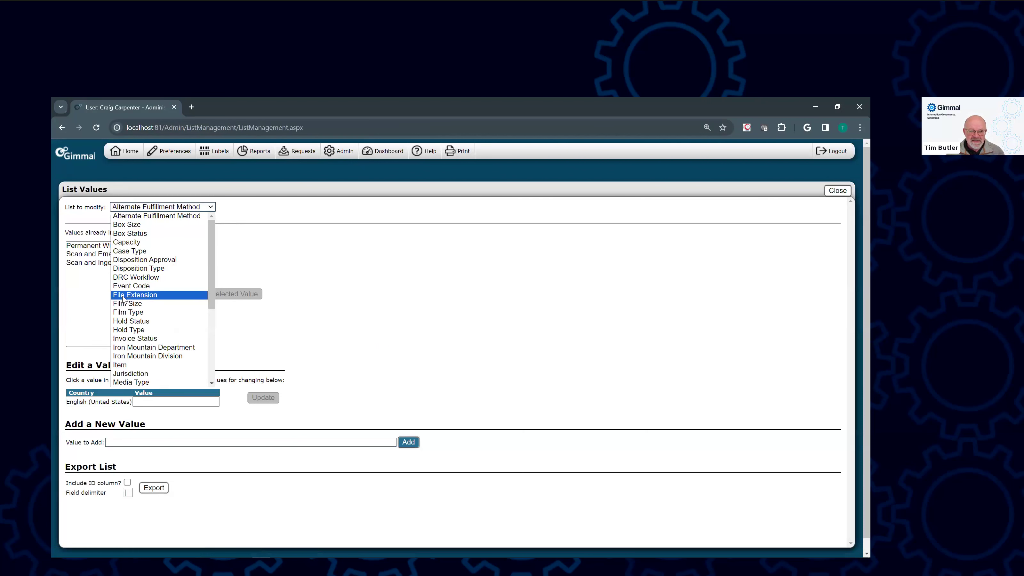
{"action": "left_click", "coordinate": [129, 287]}
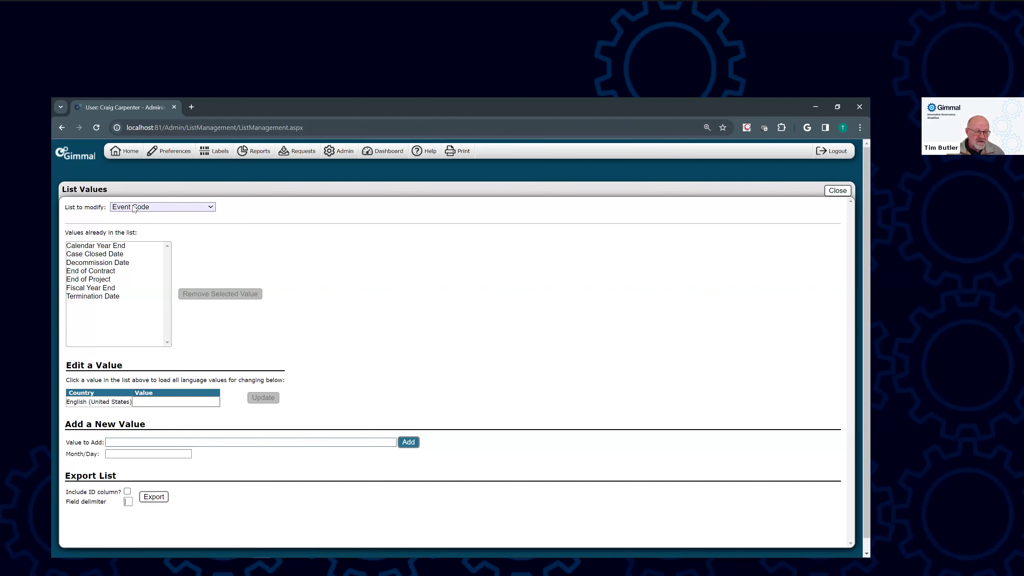
{"action": "left_click", "coordinate": [107, 246]}
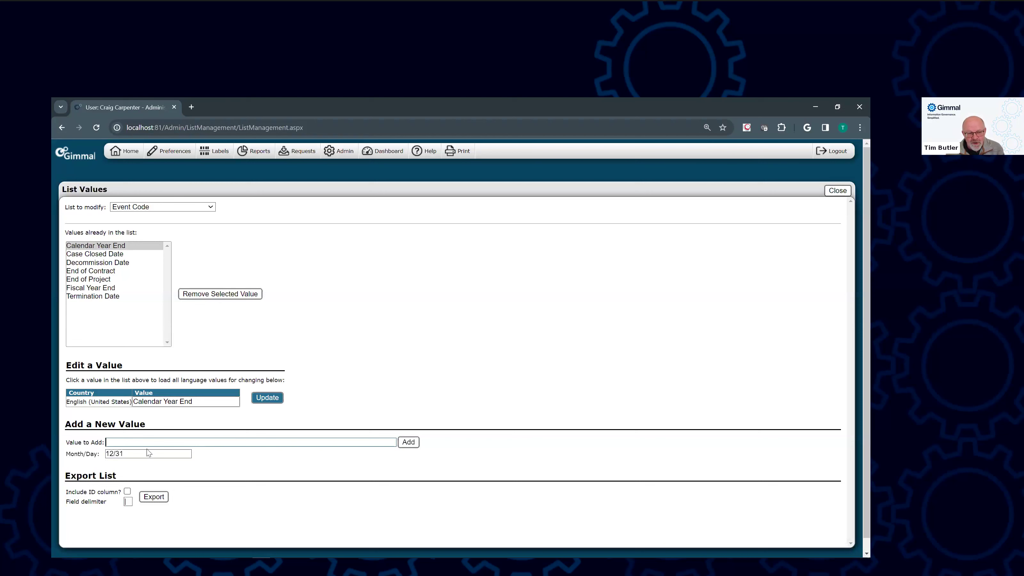
{"action": "left_click", "coordinate": [96, 288]}
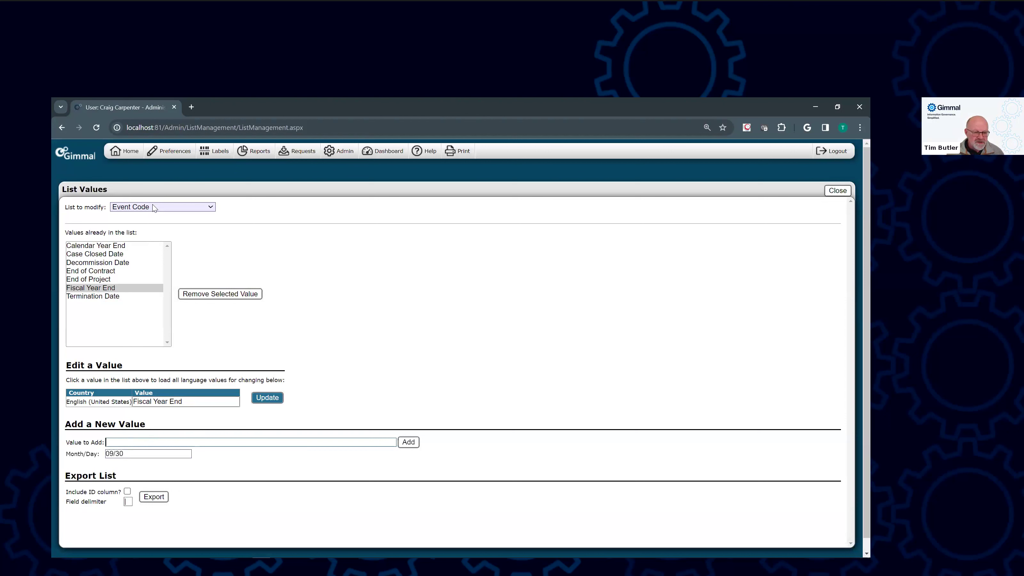
Display the Box Size list and examine the IM Box Size setting of value 1
{"action": "left_click", "coordinate": [154, 207]}
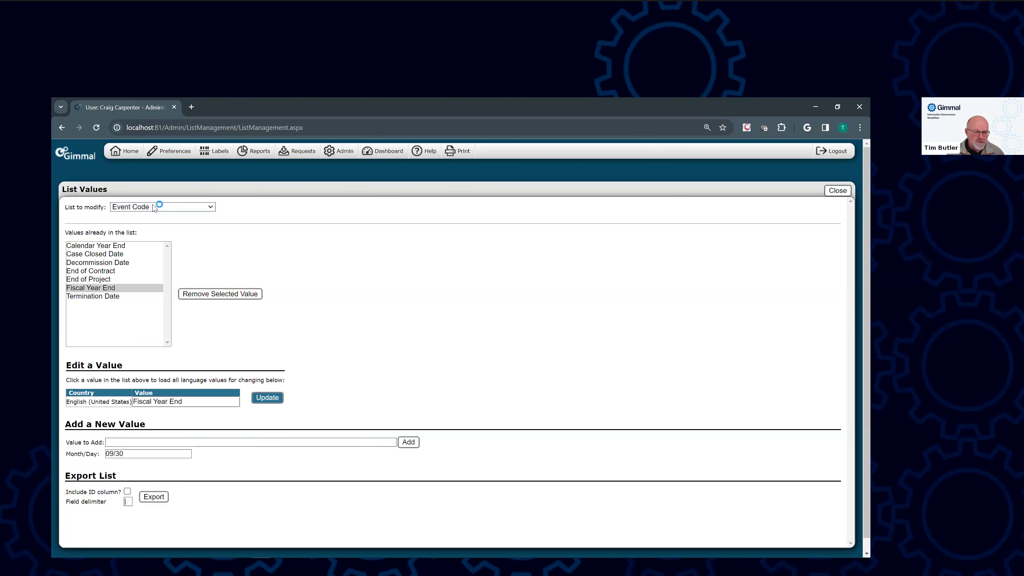
{"action": "left_click", "coordinate": [137, 225]}
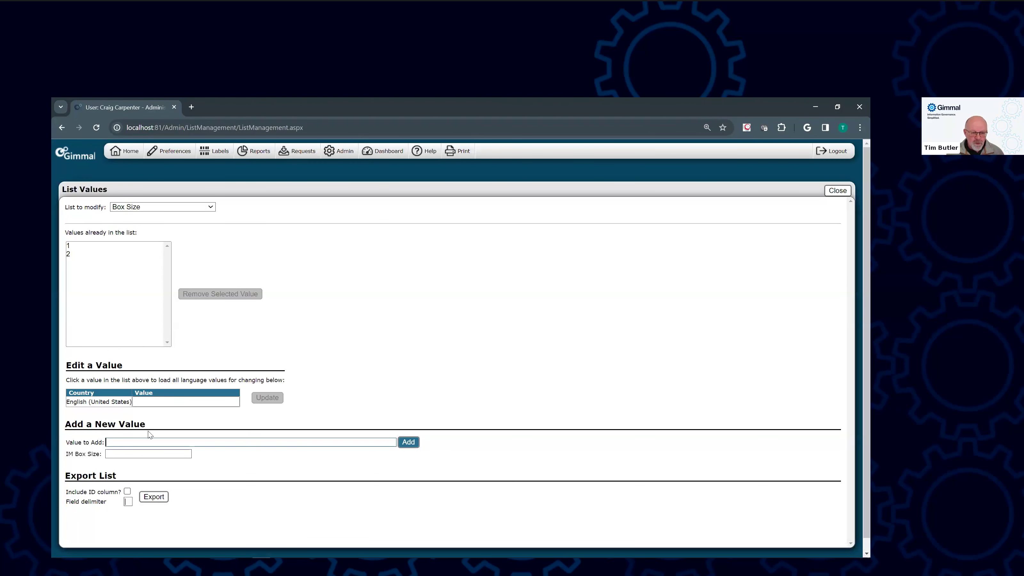
{"action": "left_click_drag", "start_coordinate": [66, 459], "coordinate": [110, 475]}
{"action": "left_click", "coordinate": [408, 339]}
{"action": "left_click", "coordinate": [76, 247]}
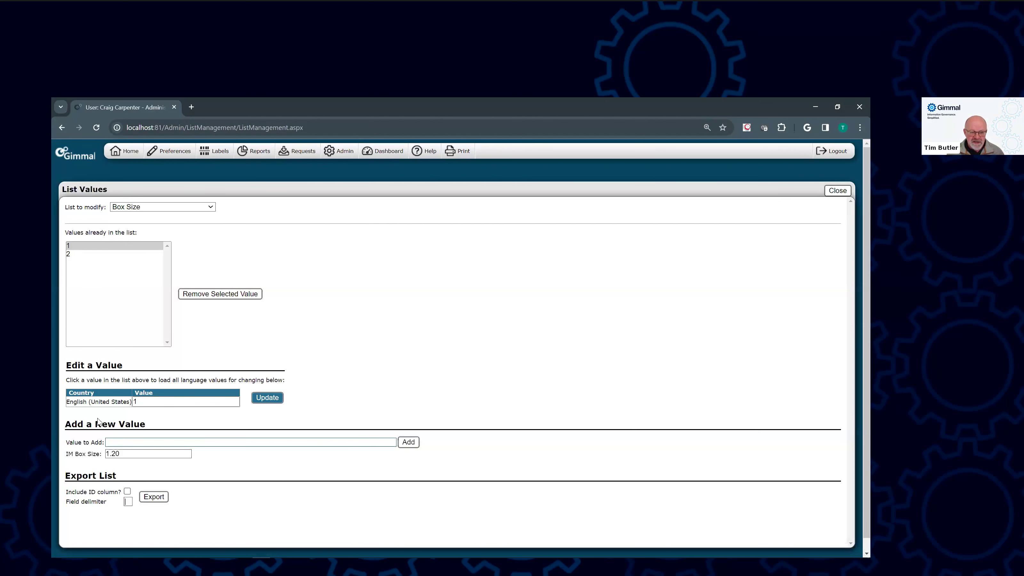
{"action": "left_click", "coordinate": [120, 441]}
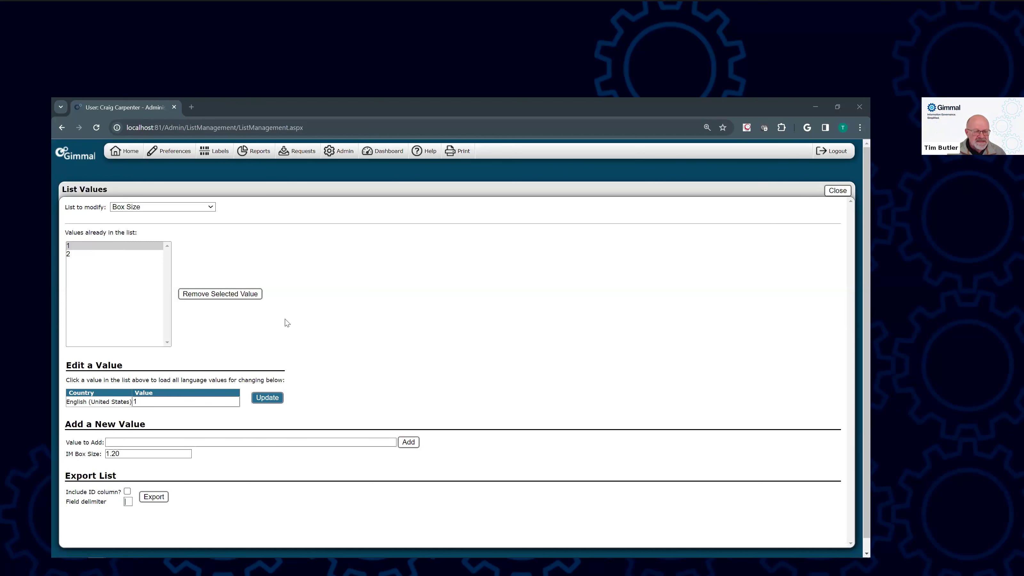
Return to the home page and reopen the List Values page from administration
{"action": "left_click", "coordinate": [131, 151]}
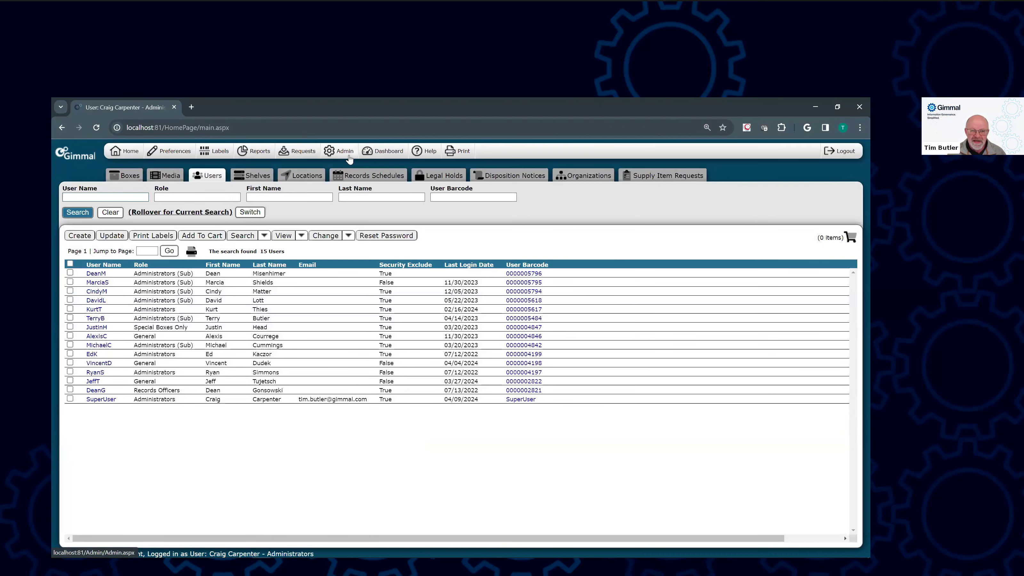
{"action": "left_click", "coordinate": [349, 158]}
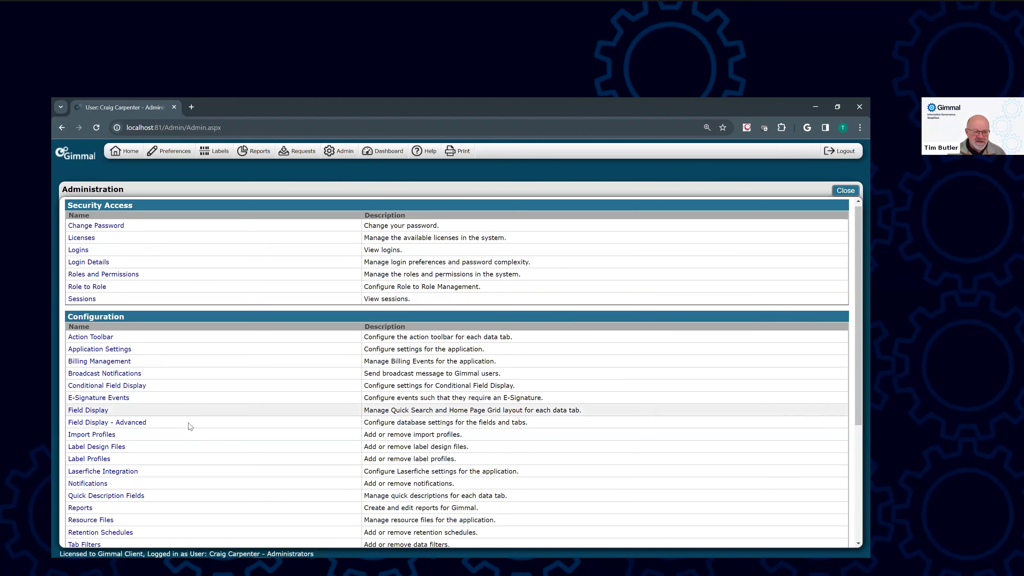
{"action": "scroll", "coordinate": [182, 432], "scroll_direction": "down", "scroll_amount": 4}
{"action": "left_click", "coordinate": [89, 451]}
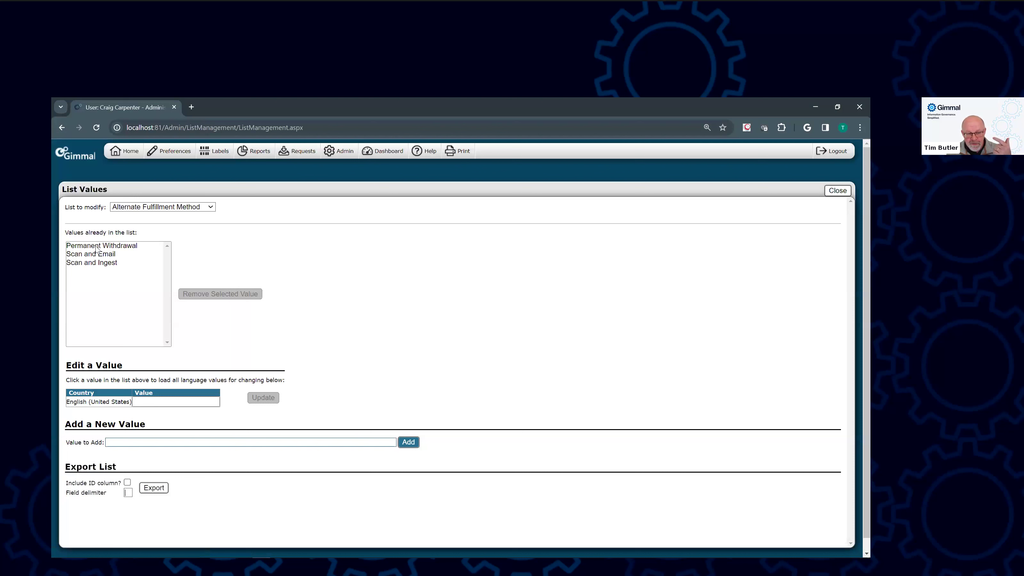
Open the list security of the Administrators role from administration and examine the Box Status rights, highlighting the list's name
{"action": "left_click", "coordinate": [123, 442]}
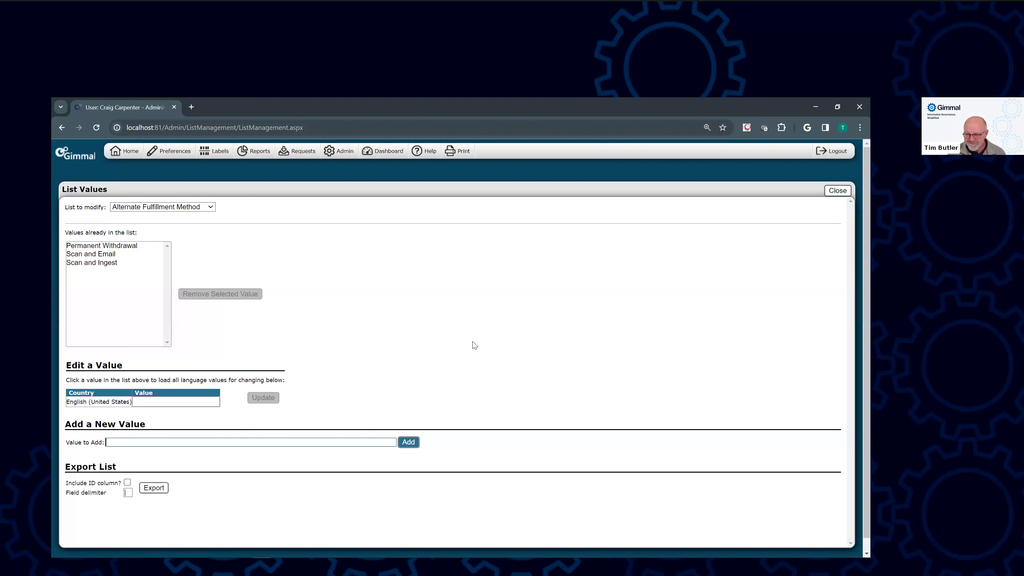
{"action": "left_click", "coordinate": [130, 154]}
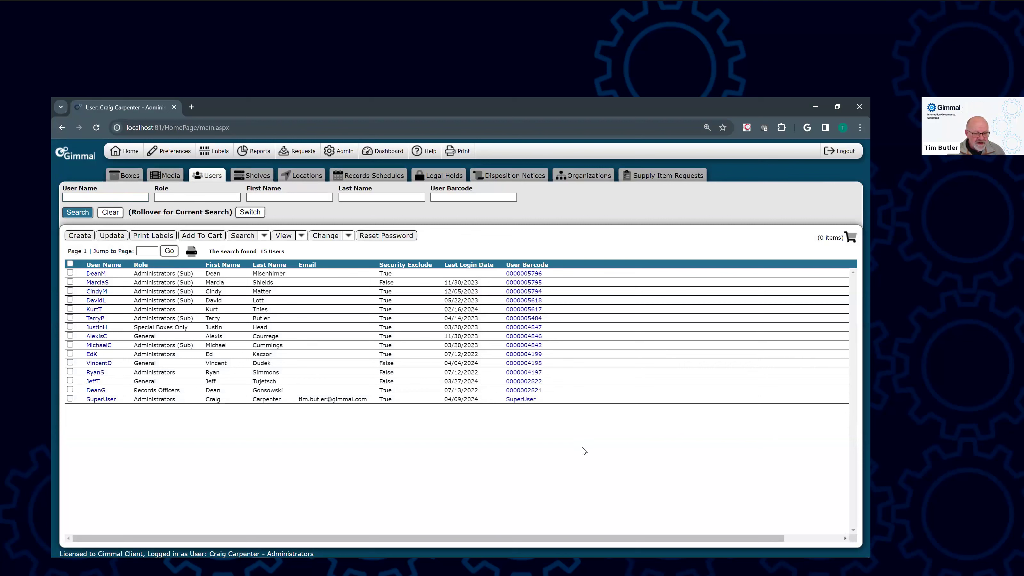
{"action": "left_click", "coordinate": [342, 152]}
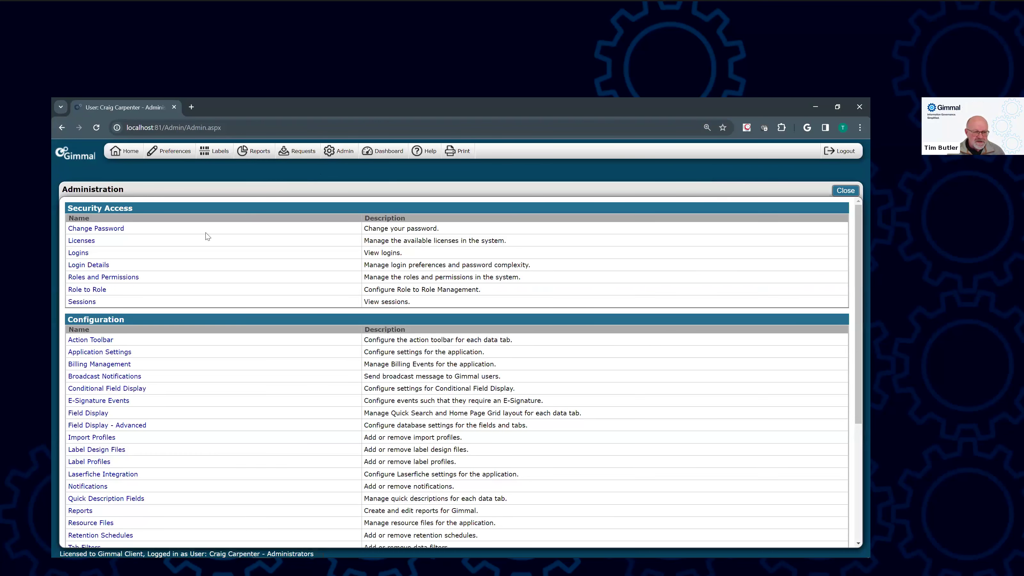
{"action": "left_click", "coordinate": [104, 277]}
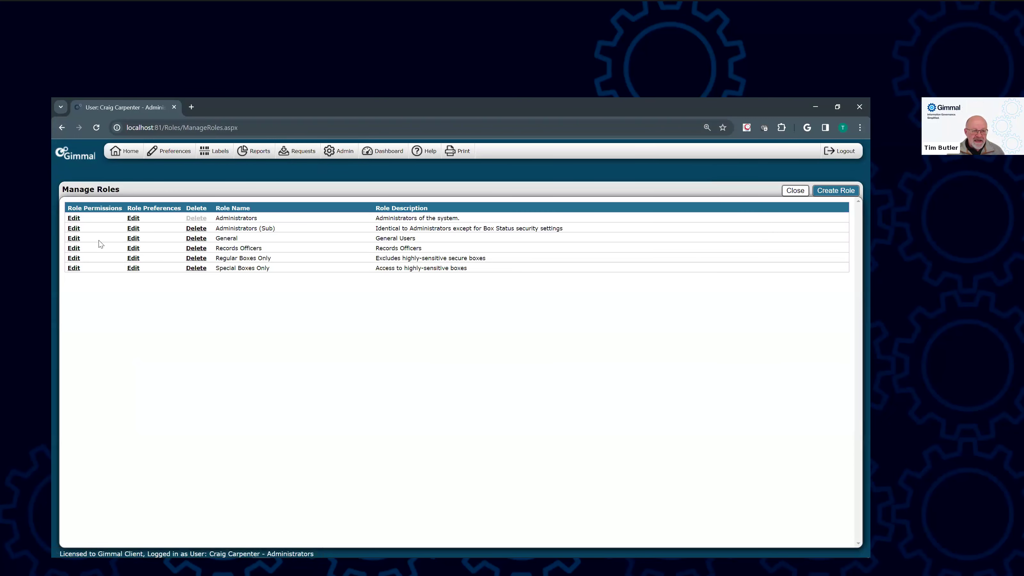
{"action": "left_click", "coordinate": [73, 219]}
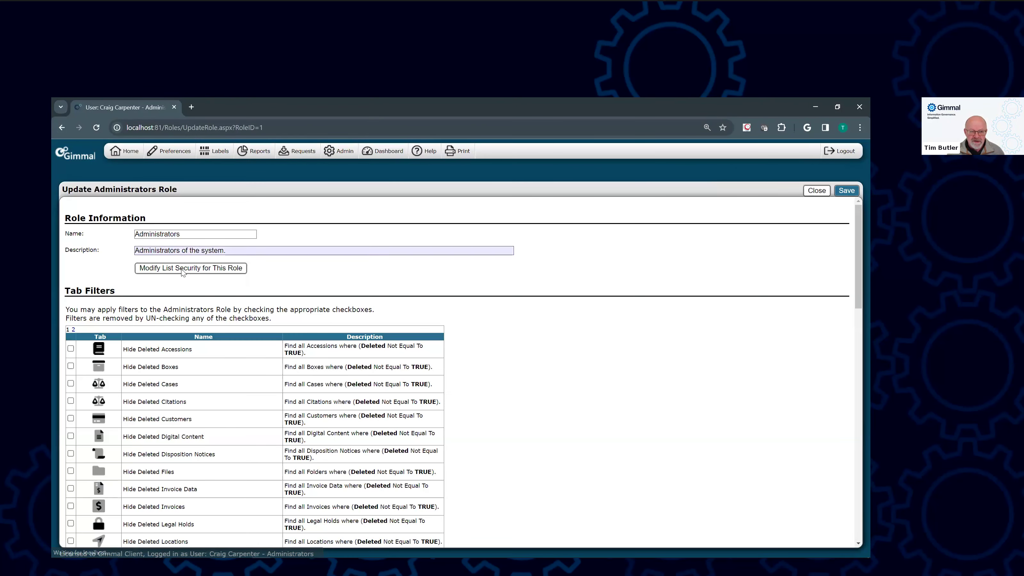
{"action": "left_click", "coordinate": [182, 270]}
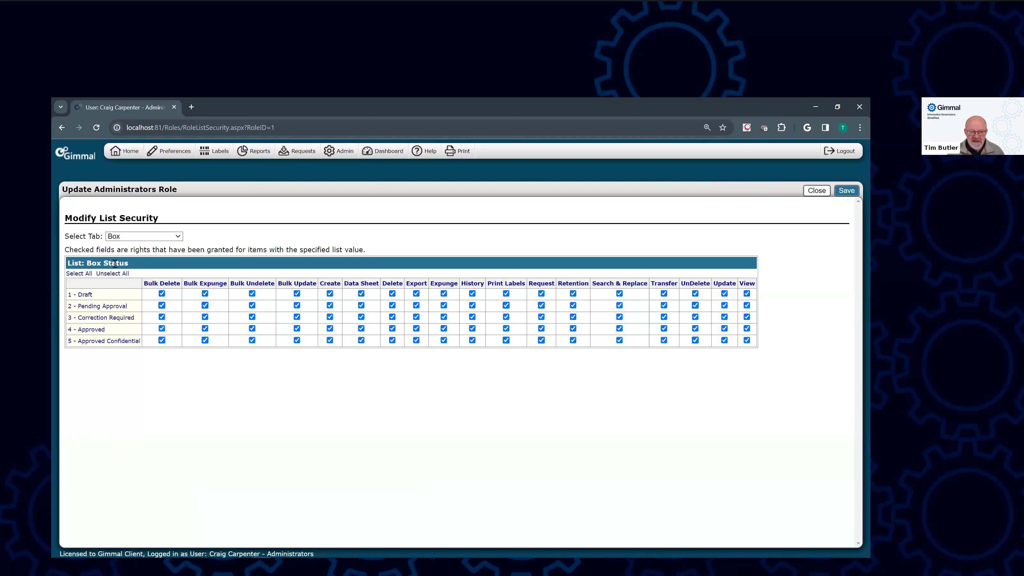
{"action": "left_click_drag", "start_coordinate": [89, 263], "coordinate": [129, 266]}
{"action": "mouse_move", "coordinate": [89, 546]}
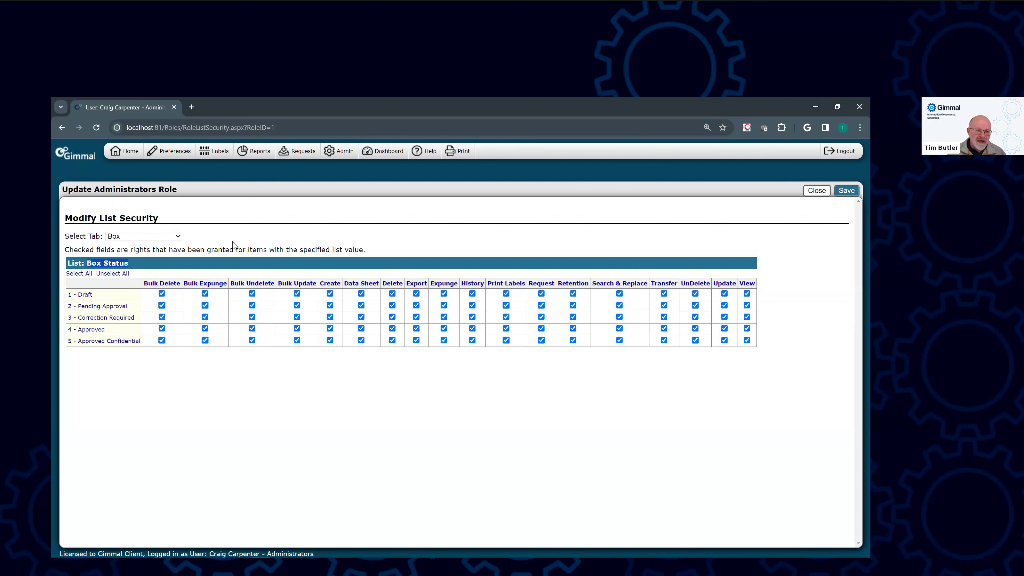
Open a new box form from the Boxes home page and examine the options offered for its Status
{"action": "left_click", "coordinate": [130, 152]}
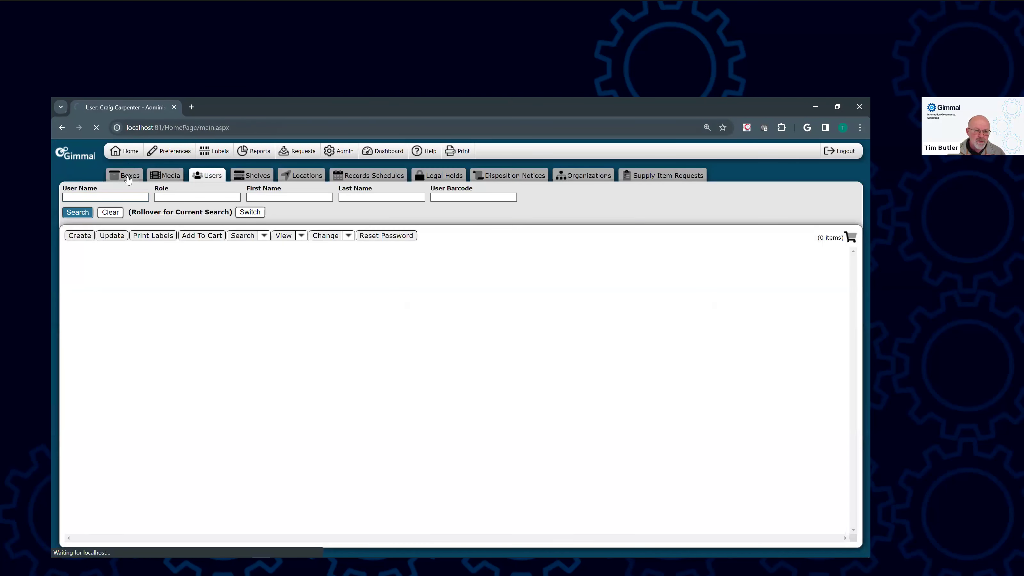
{"action": "left_click", "coordinate": [127, 177]}
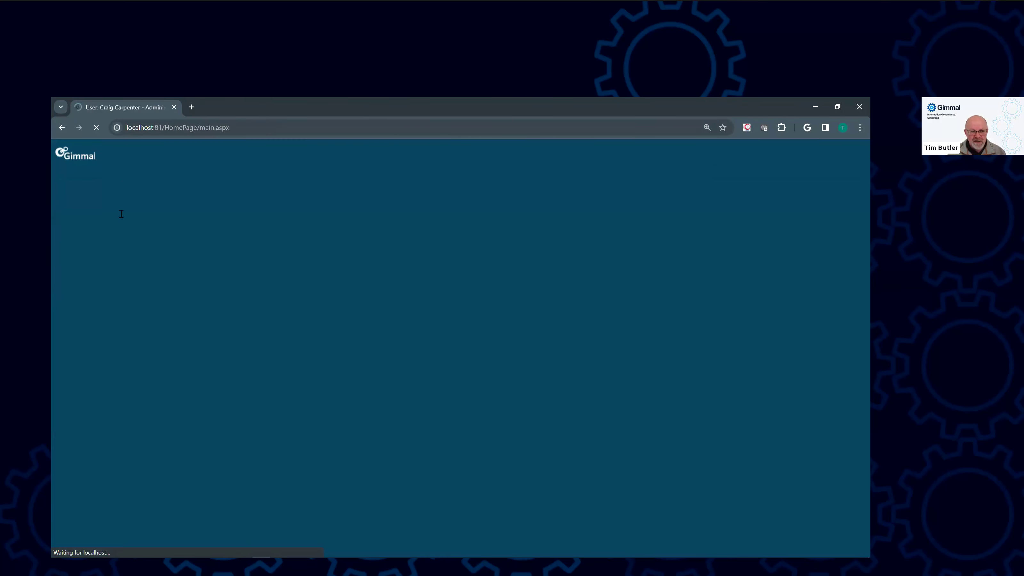
{"action": "left_click", "coordinate": [83, 265]}
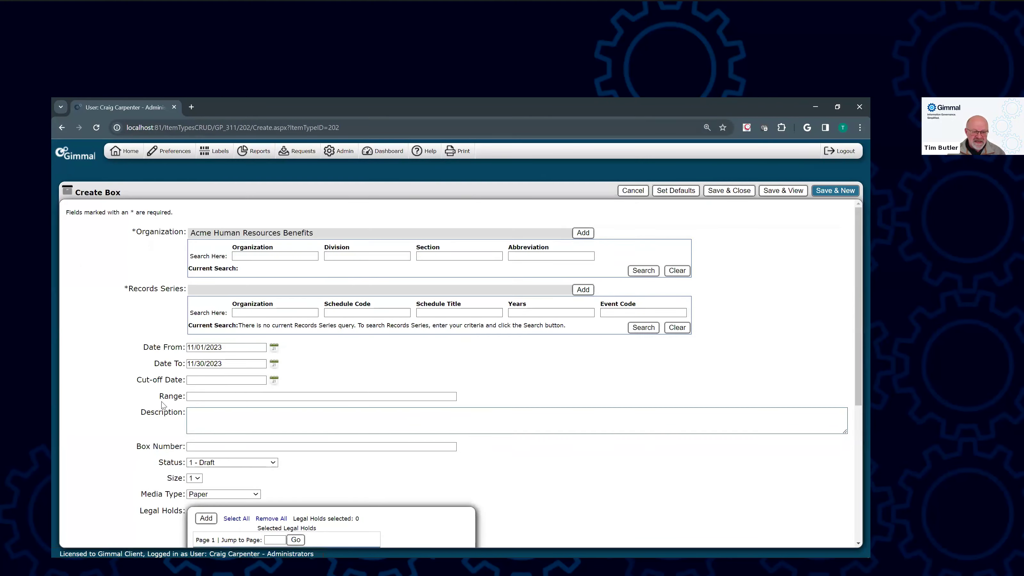
{"action": "scroll", "coordinate": [225, 392], "scroll_direction": "down", "scroll_amount": 3}
{"action": "left_click", "coordinate": [232, 366]}
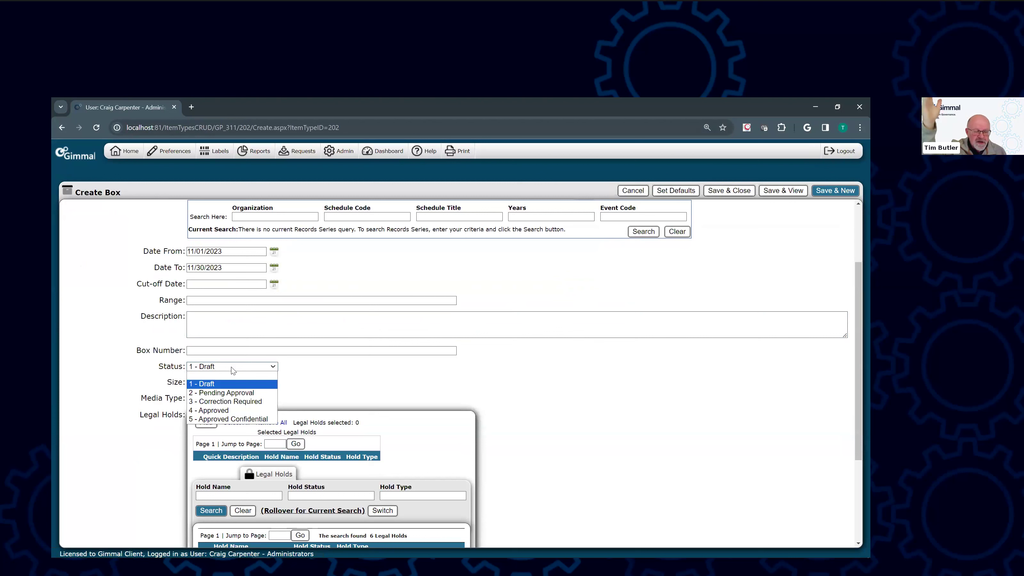
{"action": "left_click", "coordinate": [499, 383]}
{"action": "scroll", "coordinate": [498, 382], "scroll_direction": "up", "scroll_amount": 2}
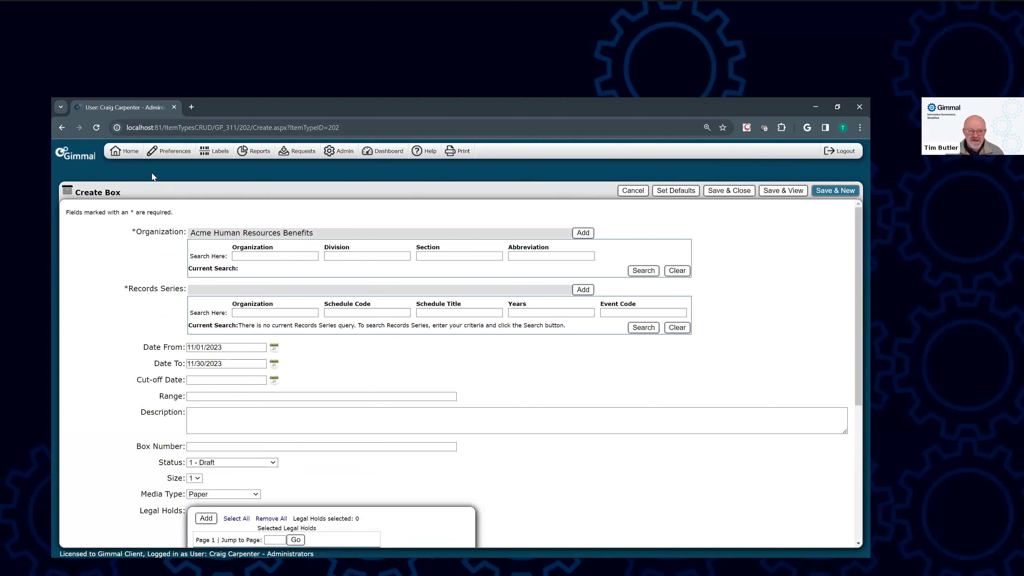
Return to the home page and open the advanced query page for boxes
{"action": "left_click", "coordinate": [130, 153]}
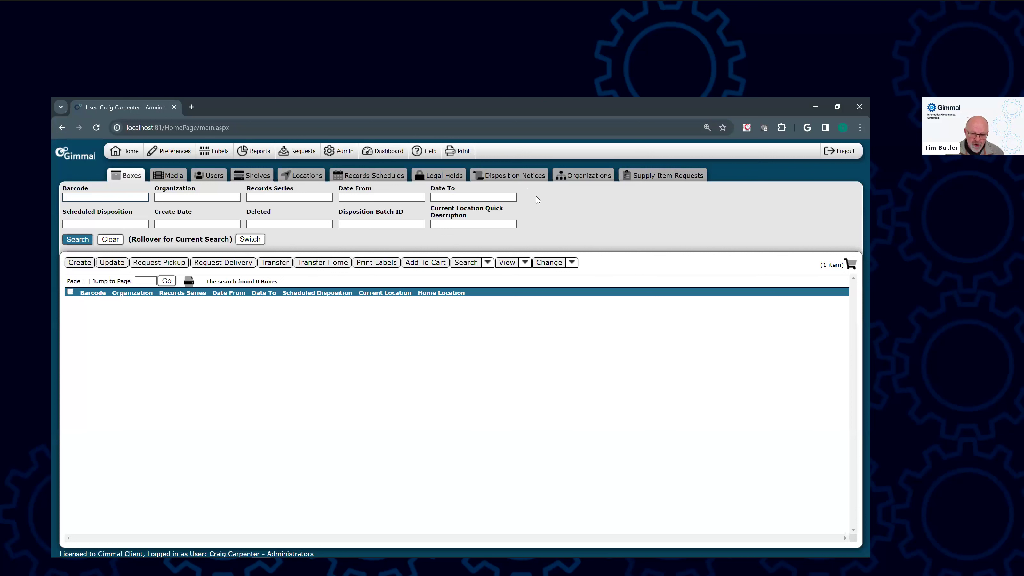
{"action": "left_click", "coordinate": [469, 267]}
{"action": "left_click", "coordinate": [469, 311]}
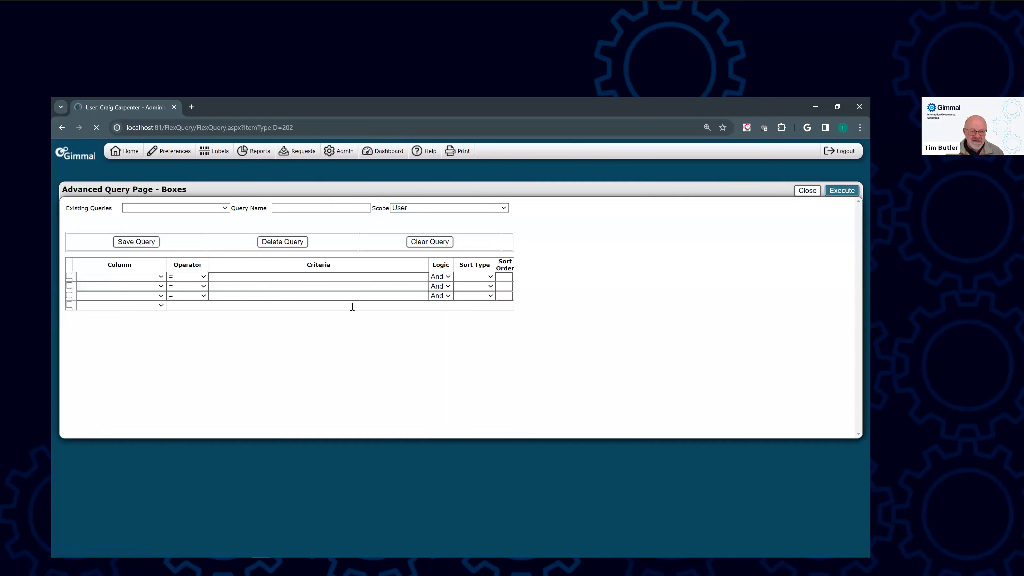
Set the first query condition to Box Status with operator In, examine its selectable criteria values and cancel the selection
{"action": "left_click", "coordinate": [161, 276]}
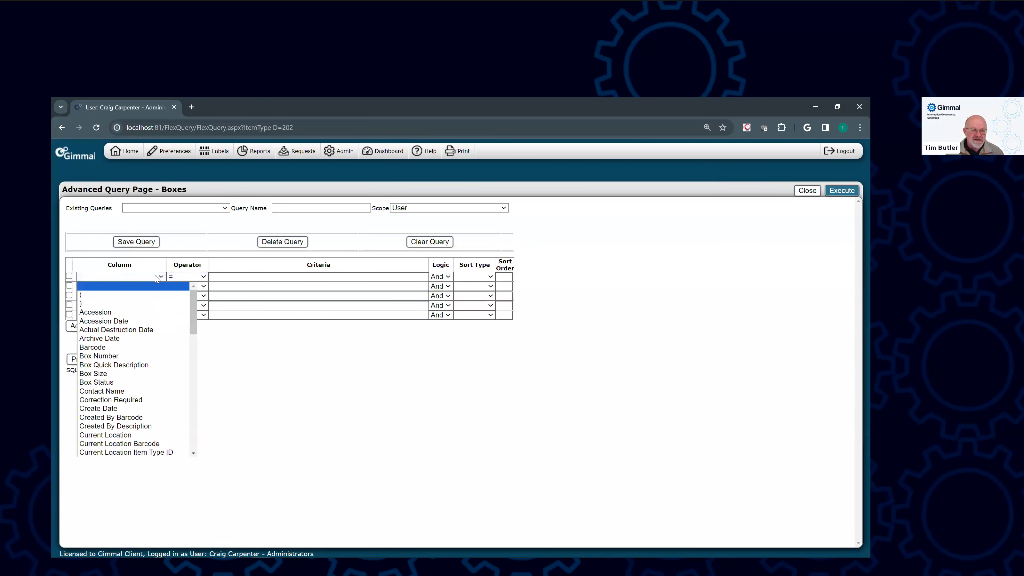
{"action": "left_click", "coordinate": [103, 382]}
{"action": "left_click", "coordinate": [203, 278]}
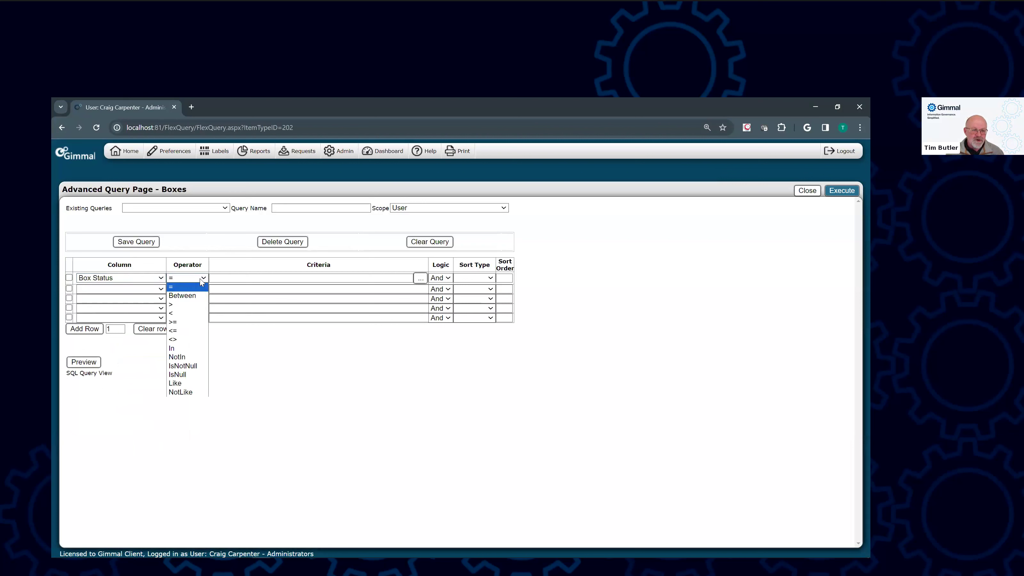
{"action": "left_click", "coordinate": [180, 348]}
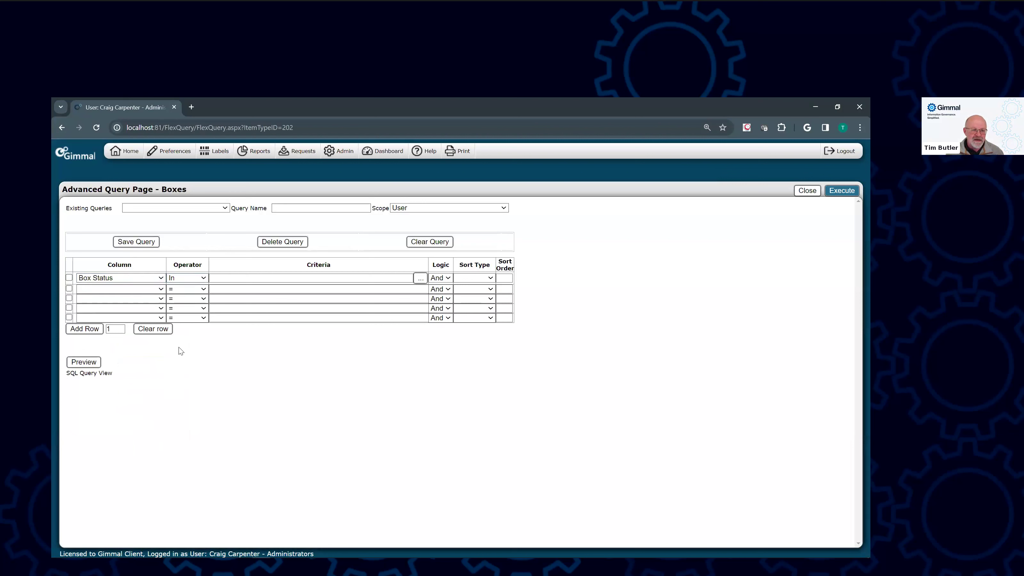
{"action": "left_click", "coordinate": [420, 279]}
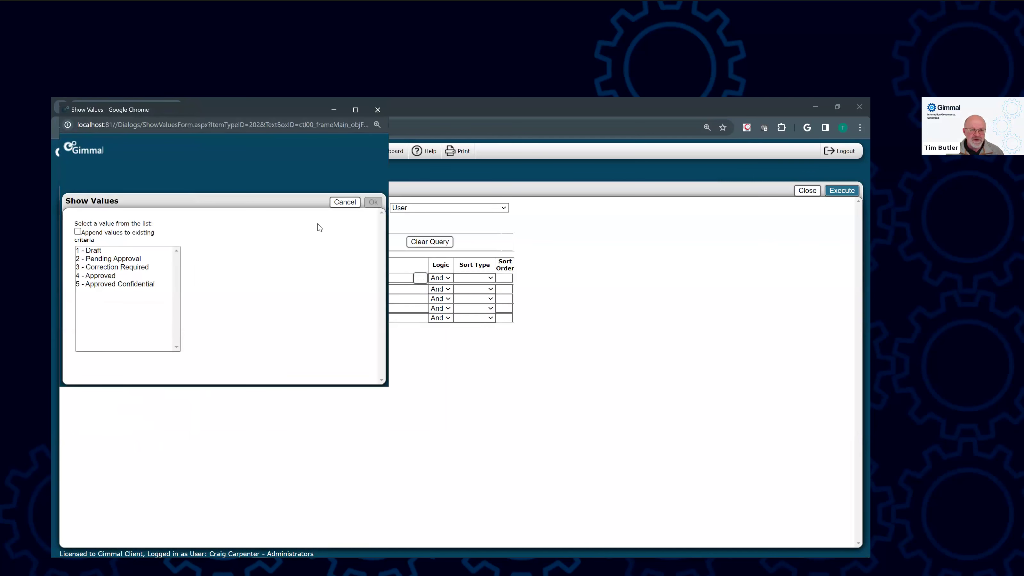
{"action": "left_click", "coordinate": [341, 202]}
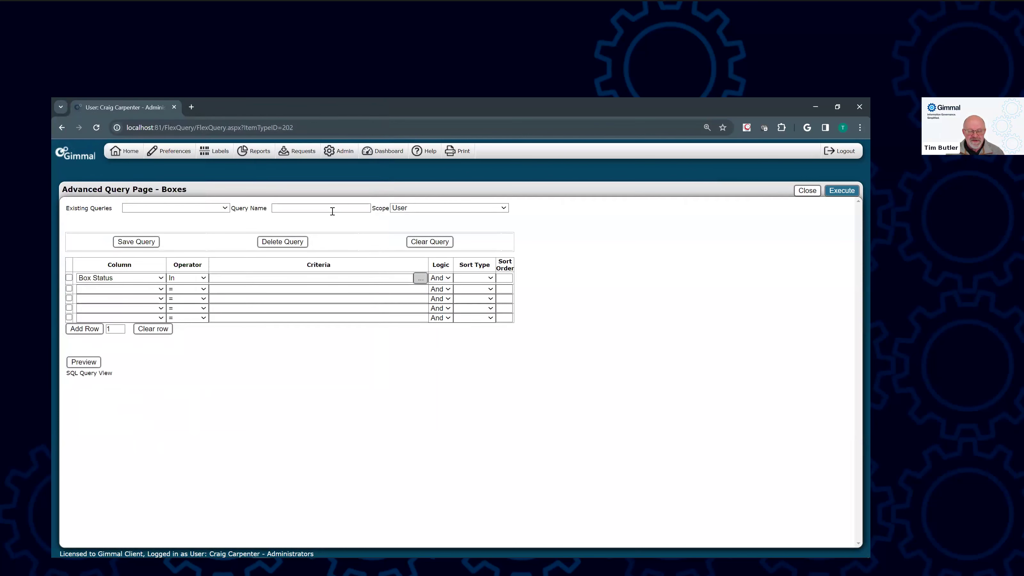
Return to the home page, display the organizations and open a blank form for a new organization
{"action": "left_click", "coordinate": [133, 156]}
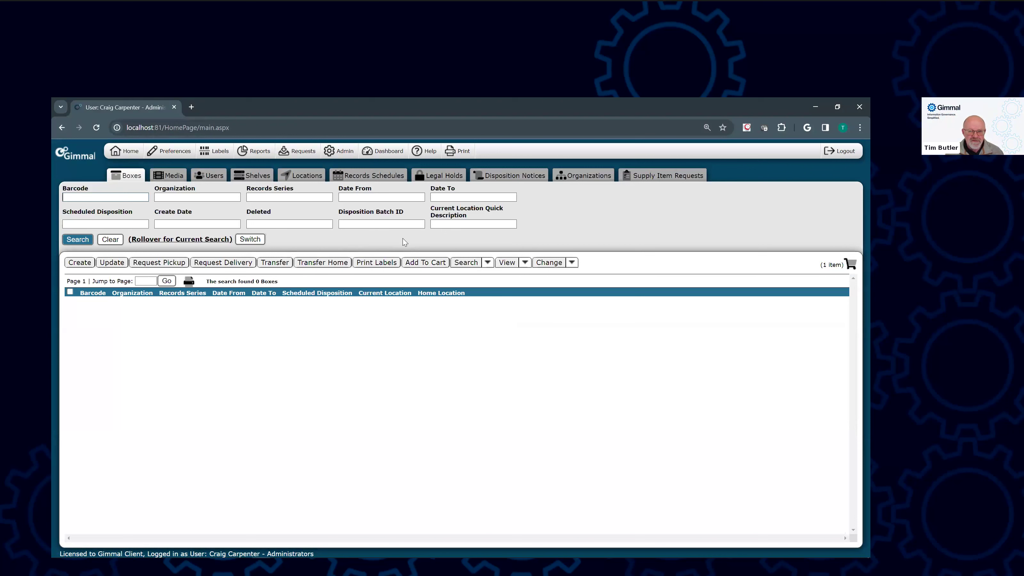
{"action": "left_click", "coordinate": [575, 177]}
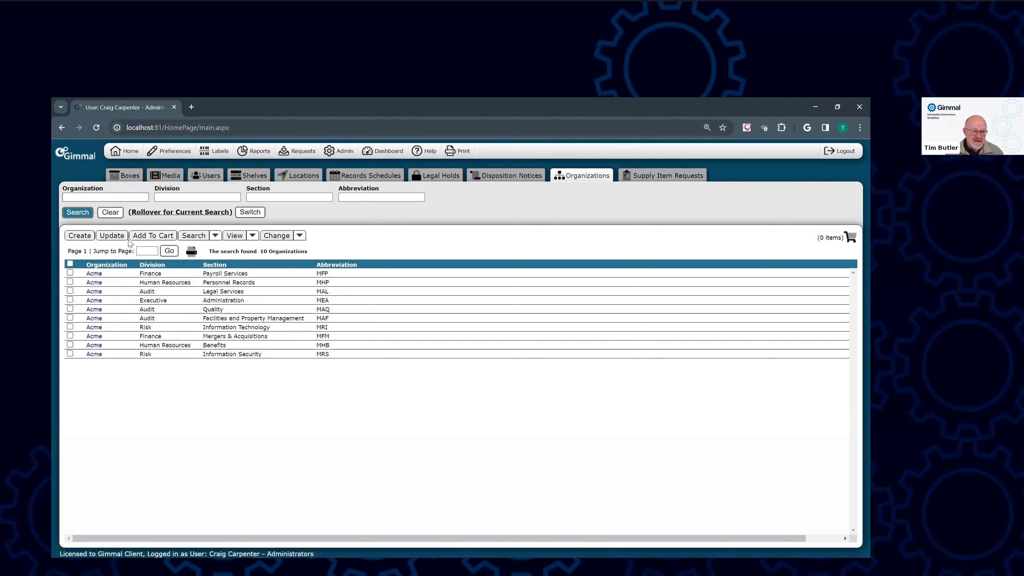
{"action": "left_click", "coordinate": [79, 235]}
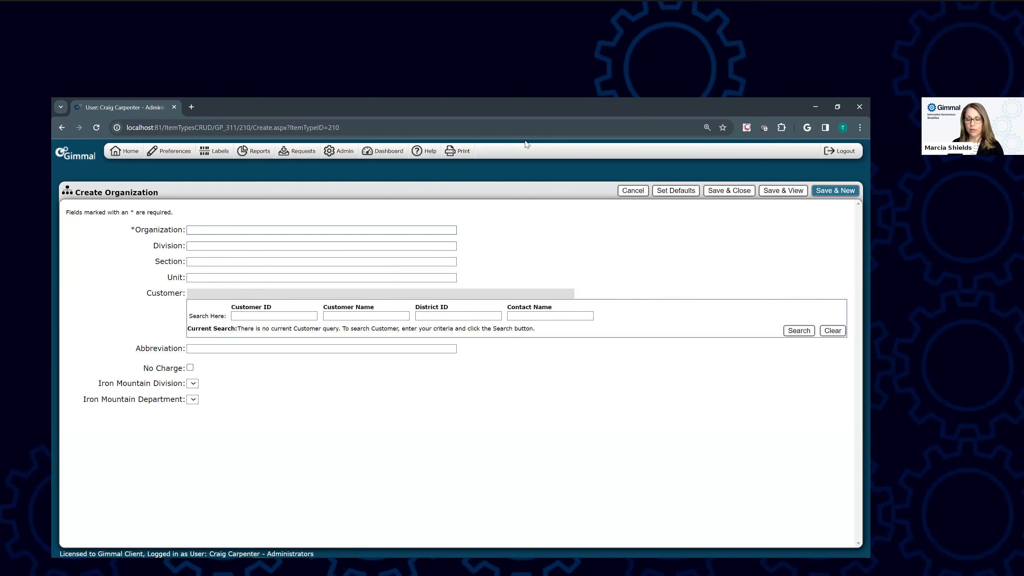
Switch from Gimmal to the presentation slide show
{"action": "key", "text": "alt+Tab"}
{"action": "key", "text": "alt+Tab"}
{"action": "key", "text": "alt+Tab"}
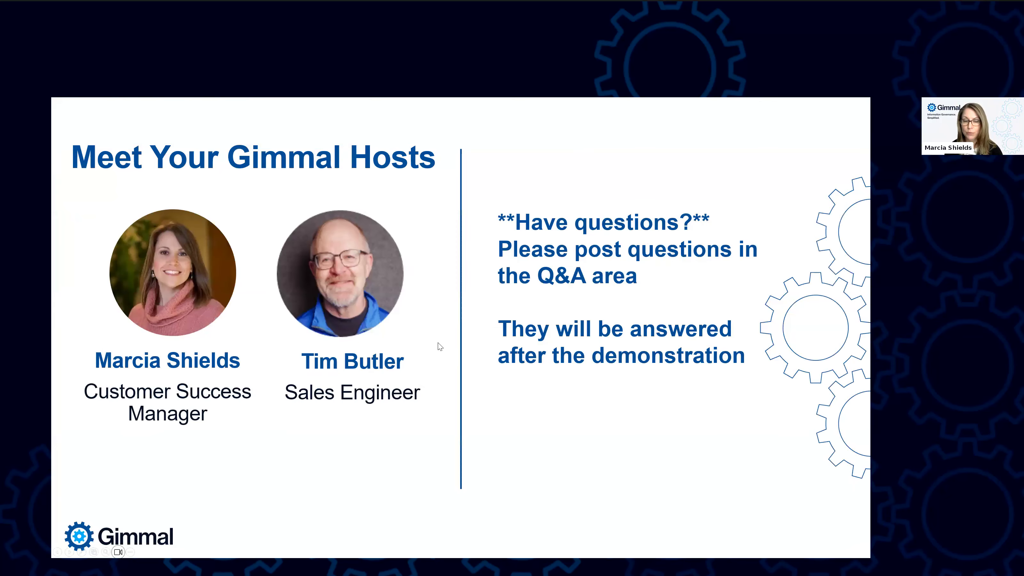
{"action": "left_click", "coordinate": [438, 343]}
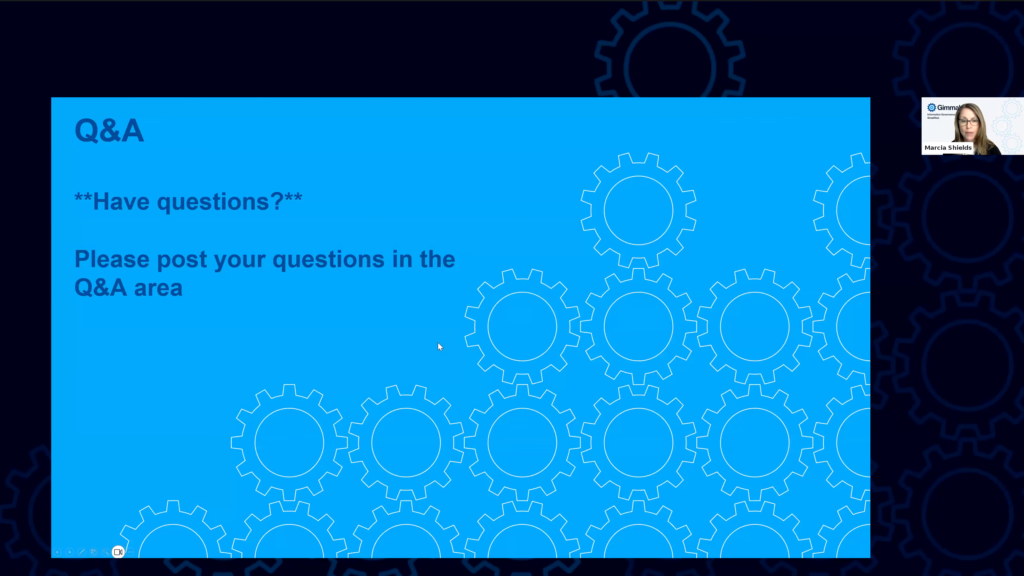
{"action": "key", "text": "Right"}
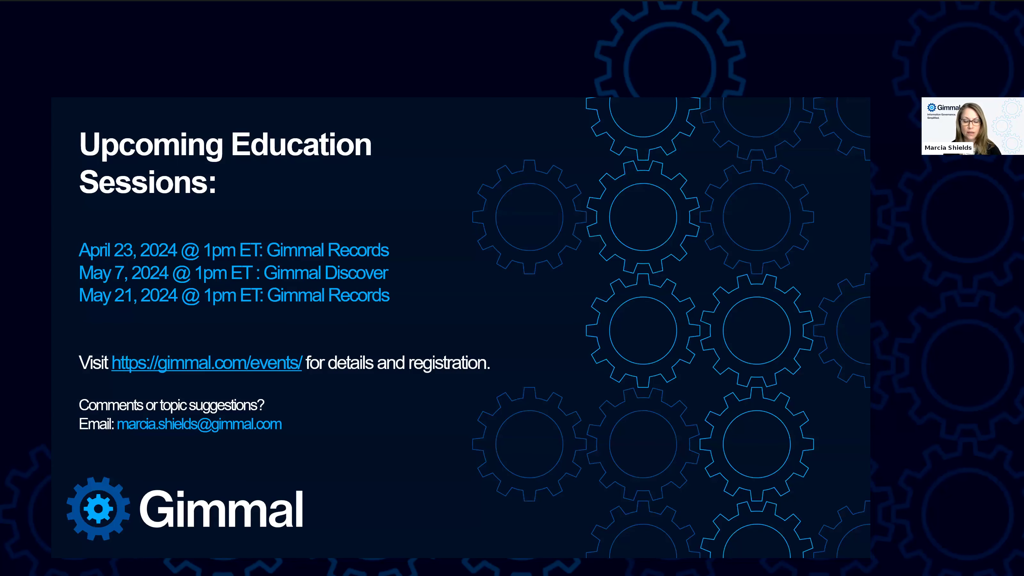